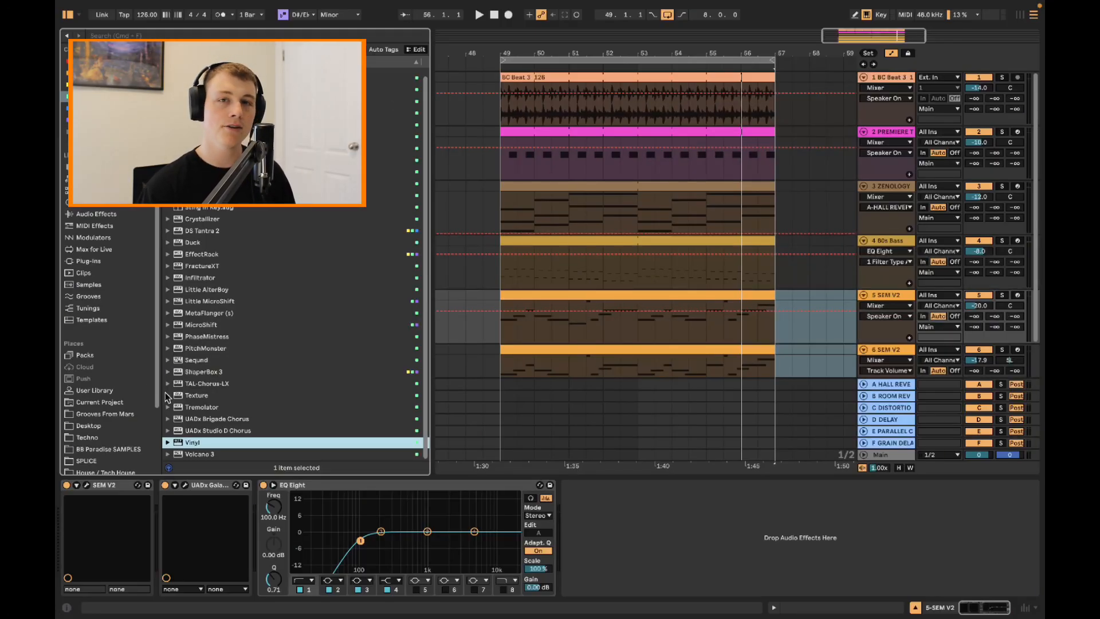
Add the Vinyl effect to the 3 ZENOLOGY track and compare its sound with the effect bypassed
scroll(220, 436, "up", 1)
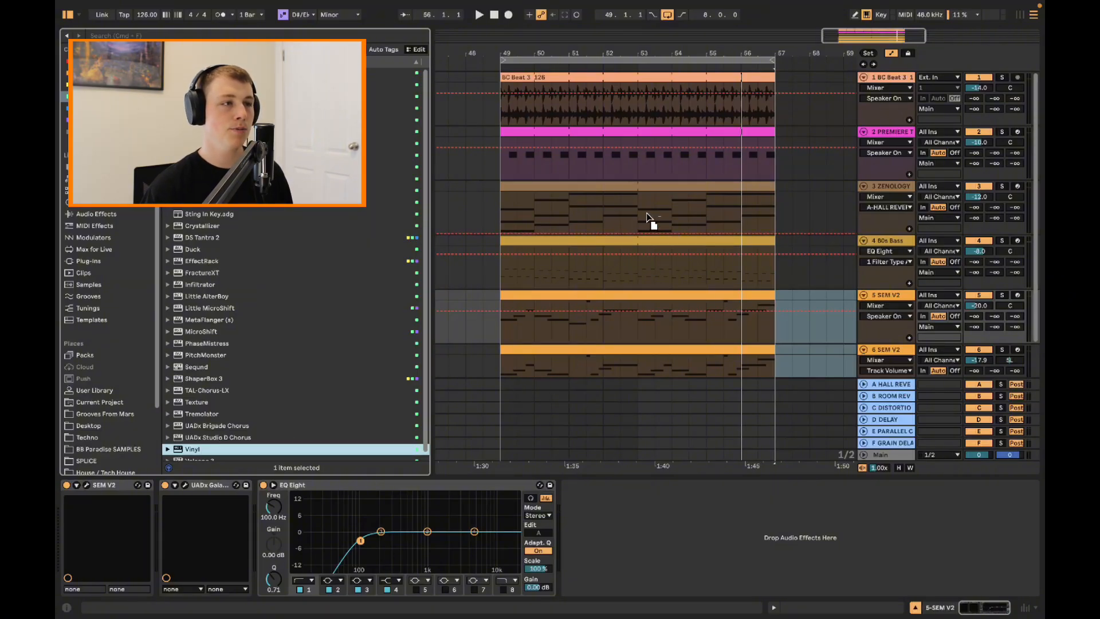
left_click_drag(647, 214, 646, 216)
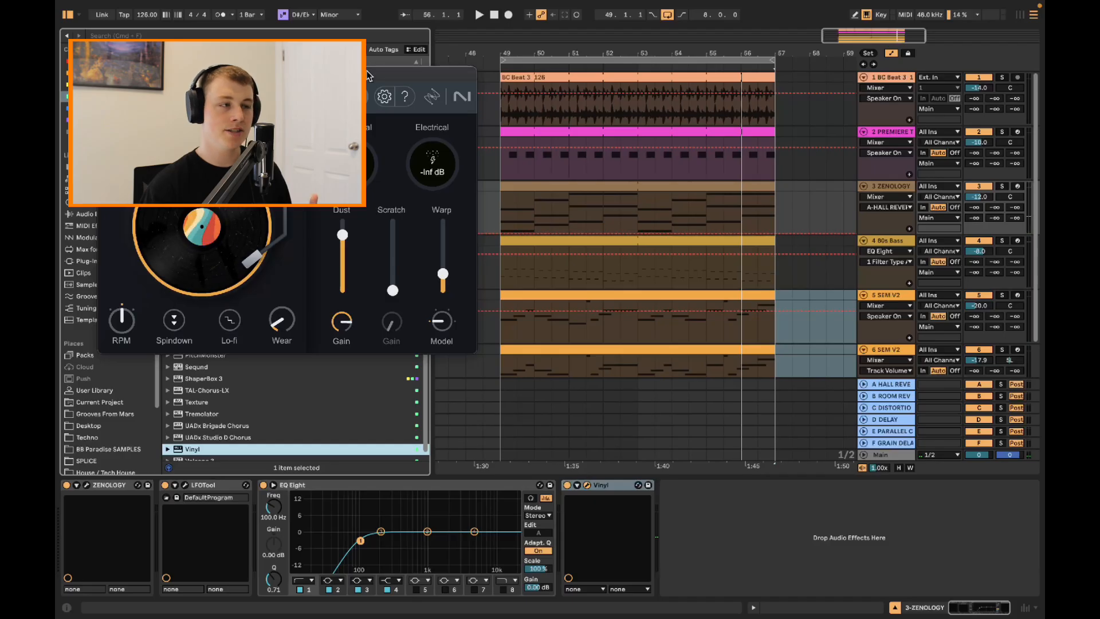
left_click_drag(370, 76, 400, 193)
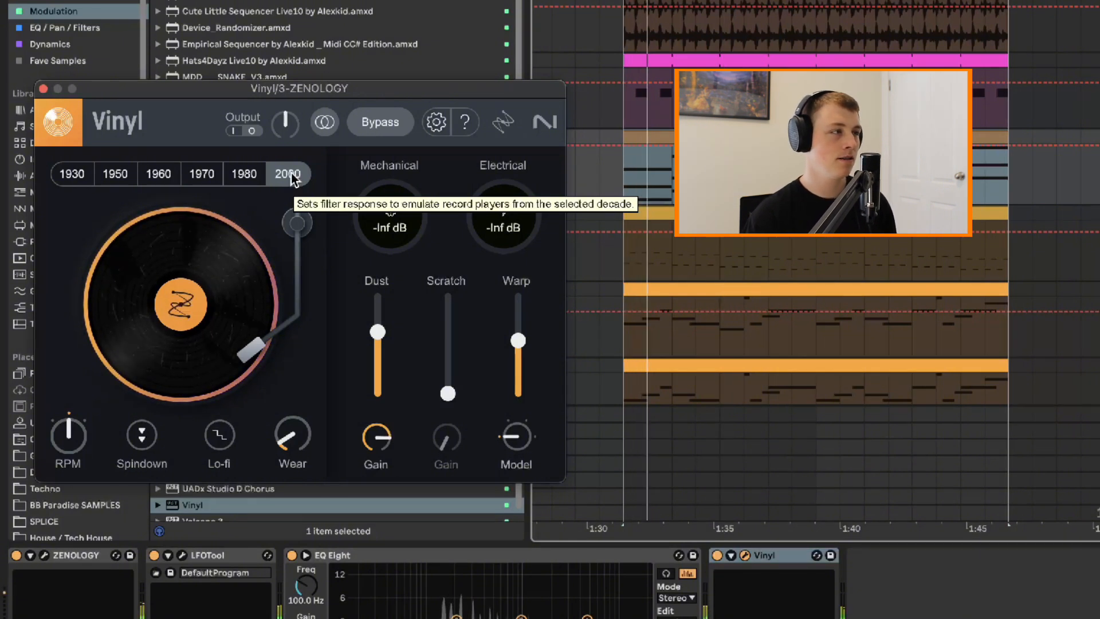
left_click(381, 114)
left_click(381, 113)
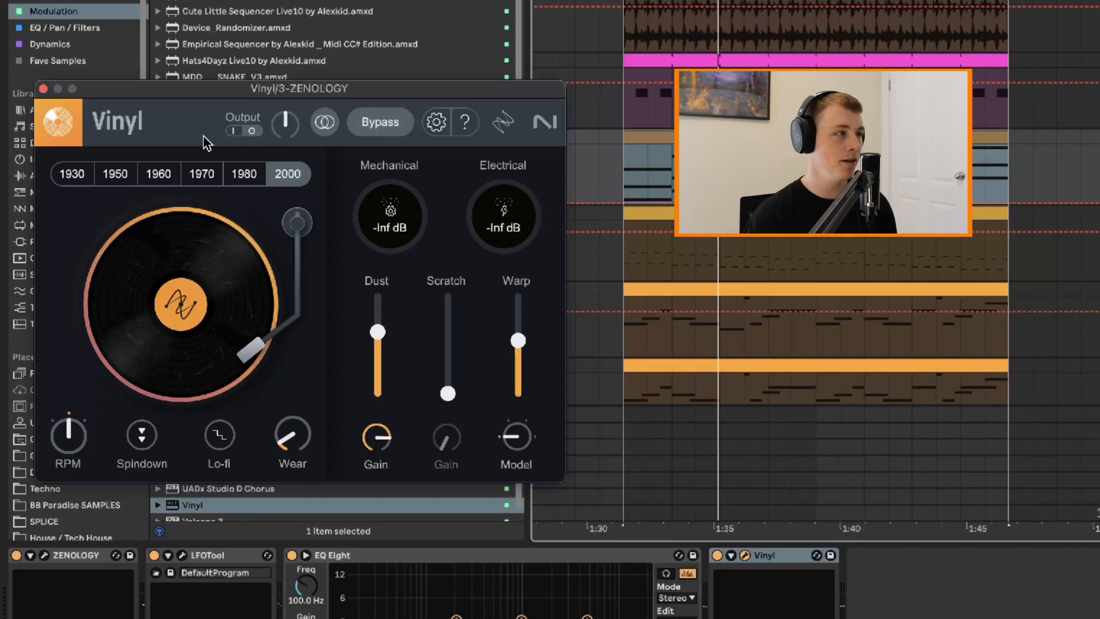
Cycle Vinyl's decade setting through 1980, 1970, 1960 and 1950
left_click(243, 175)
left_click(201, 174)
left_click(158, 173)
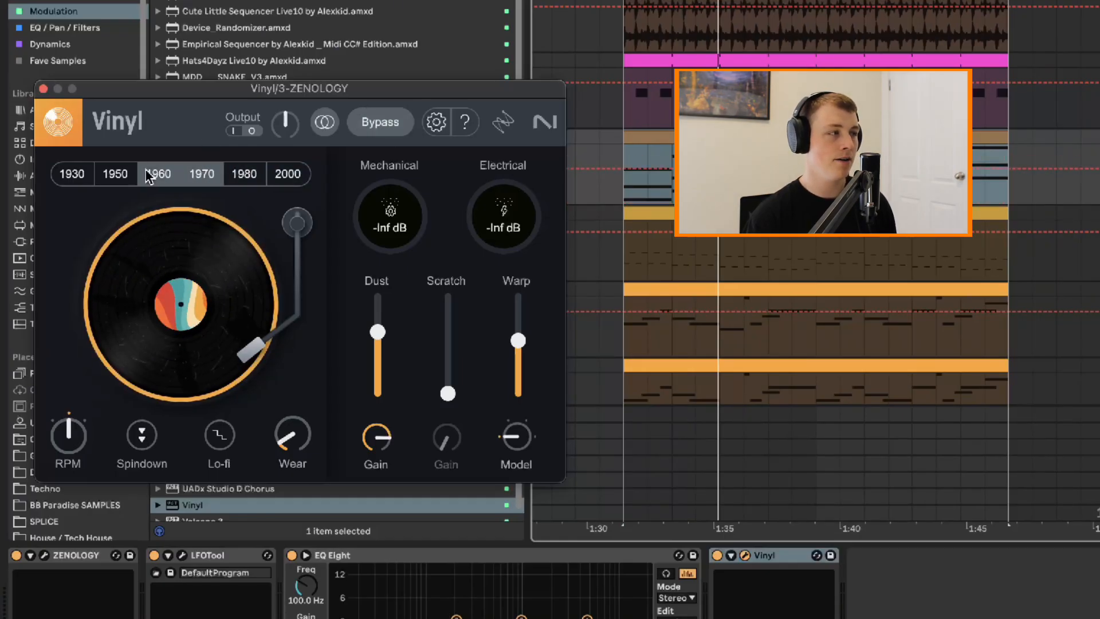
left_click(115, 174)
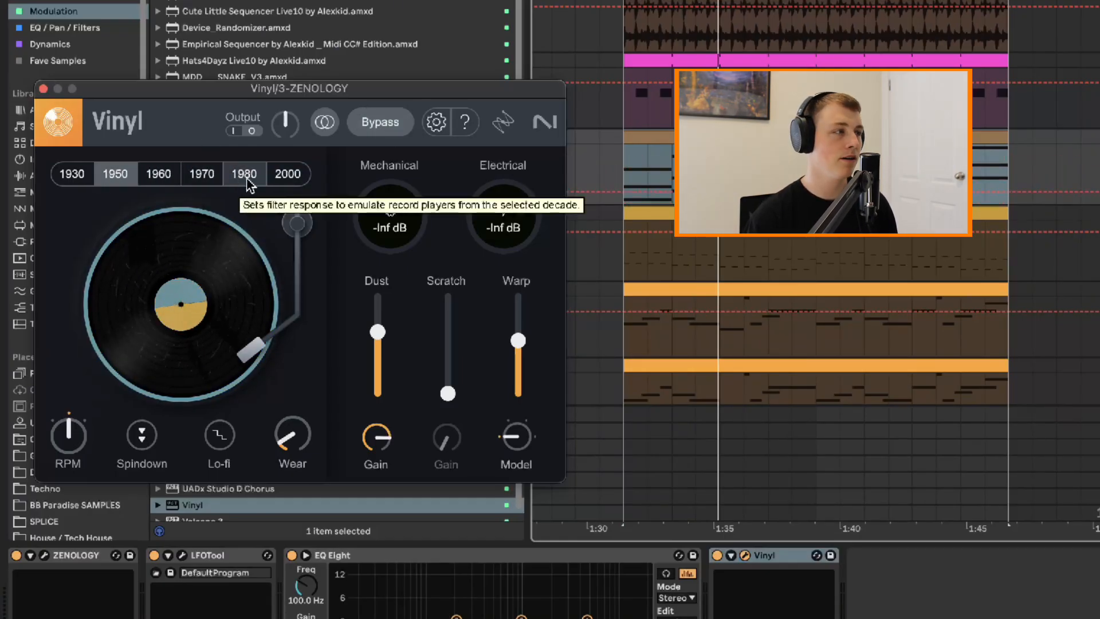
Audition the decade settings on the playing loop in the order 1980, 1970, 1960, 1950 and 1930
left_click(251, 184)
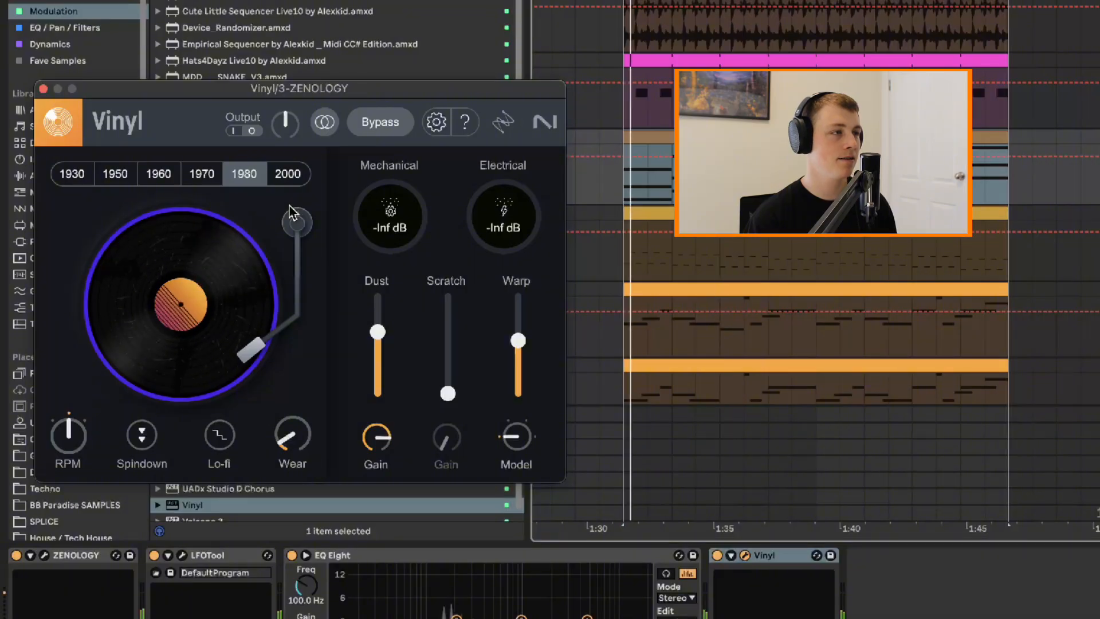
left_click(193, 179)
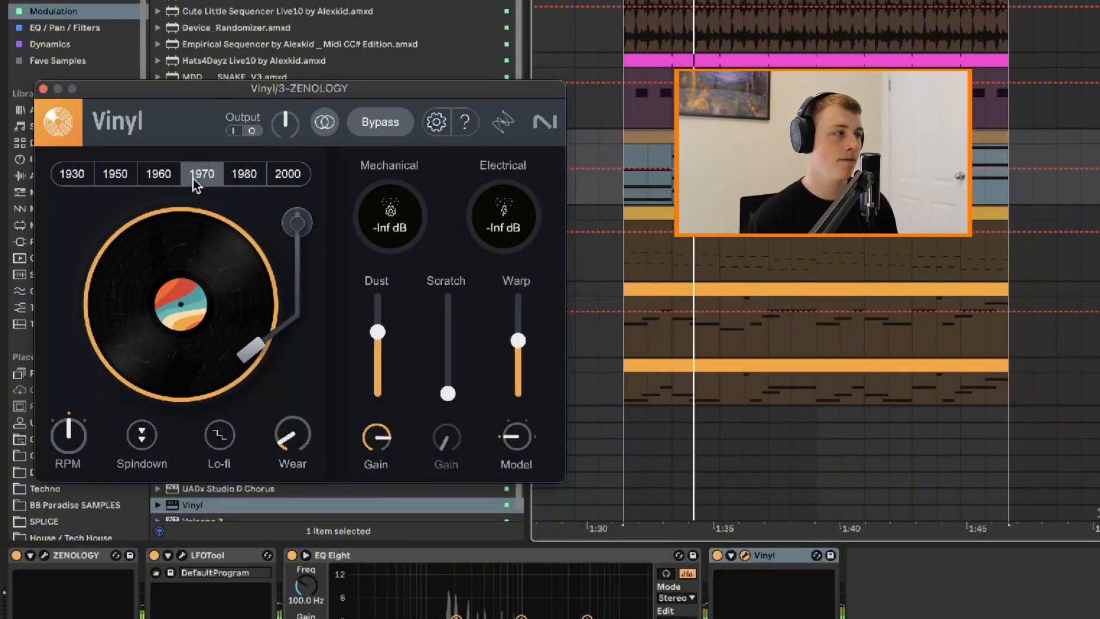
left_click(162, 181)
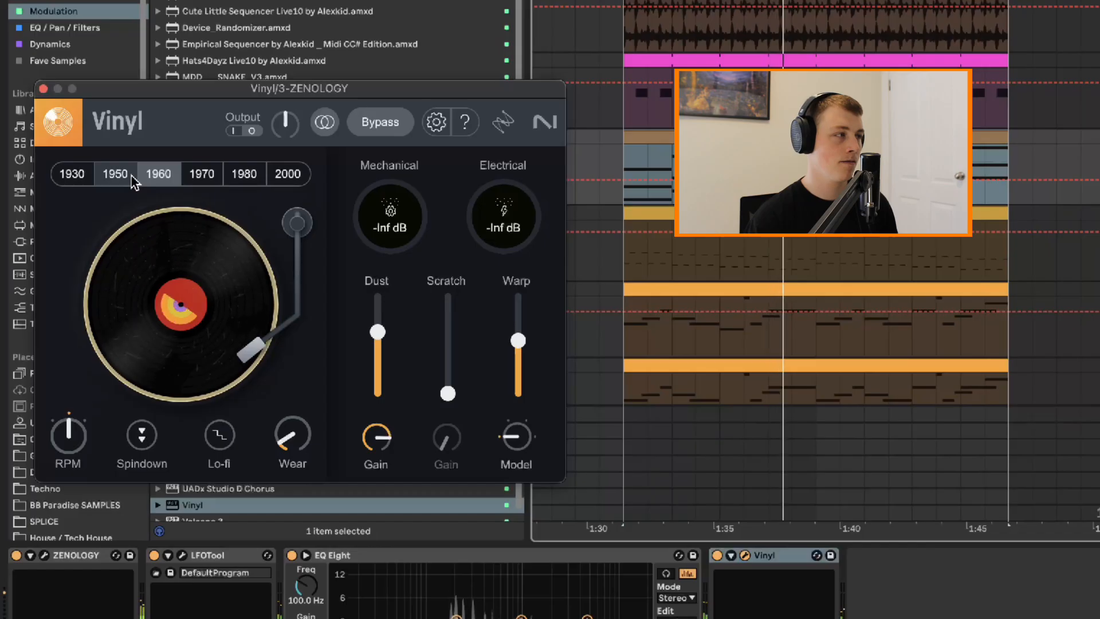
left_click(131, 180)
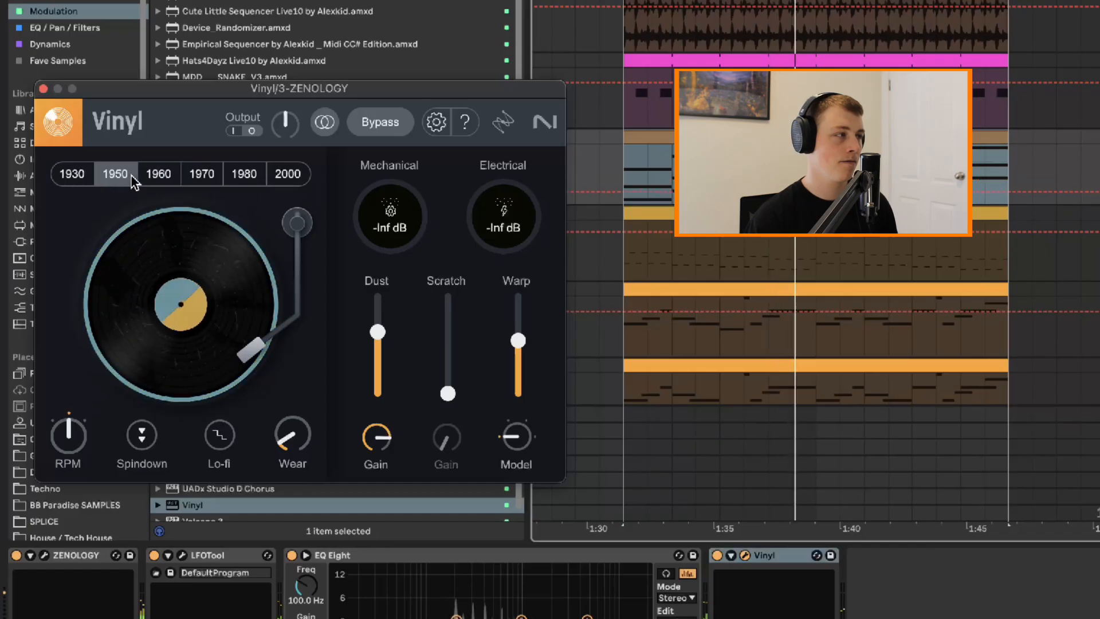
left_click(70, 179)
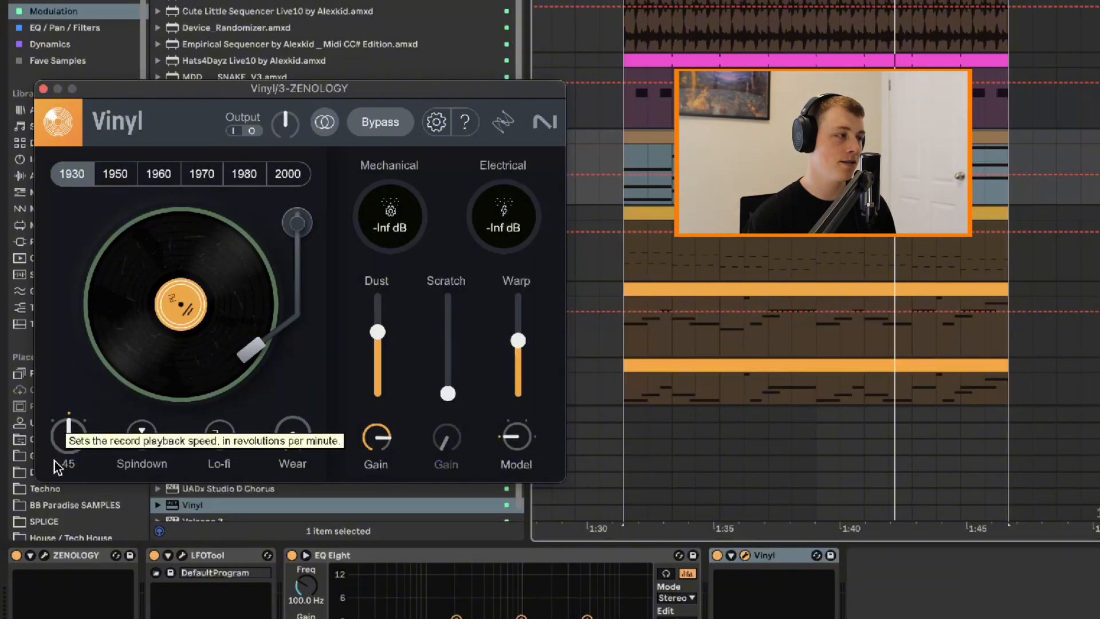
Play the loop, try the record speed at 78 RPM and return it to 45 RPM
key("space")
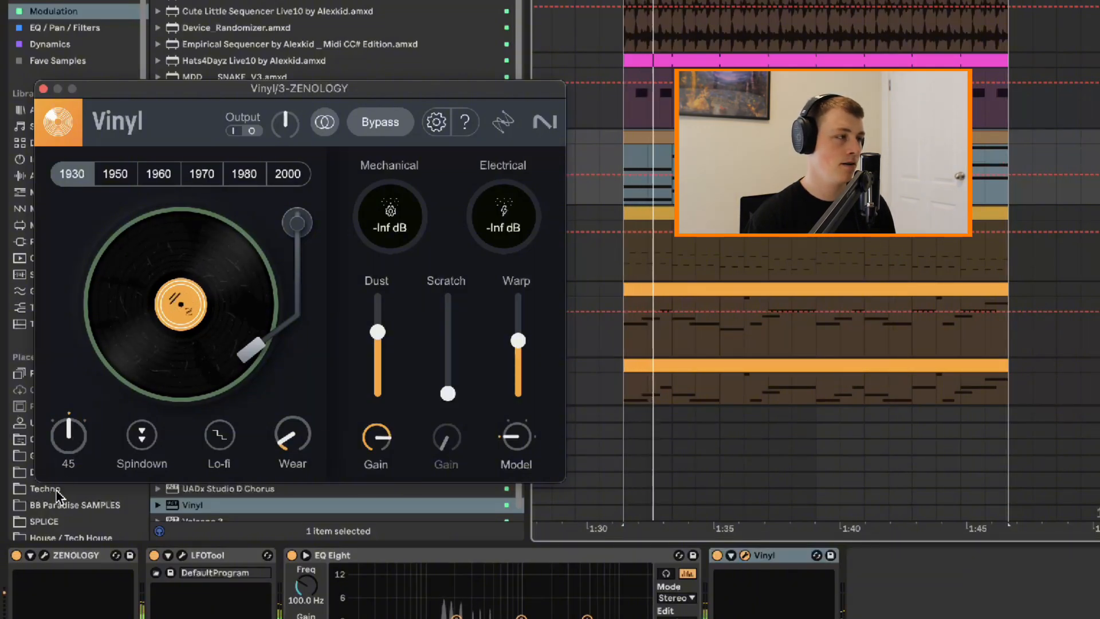
left_click_drag(57, 491, 105, 242)
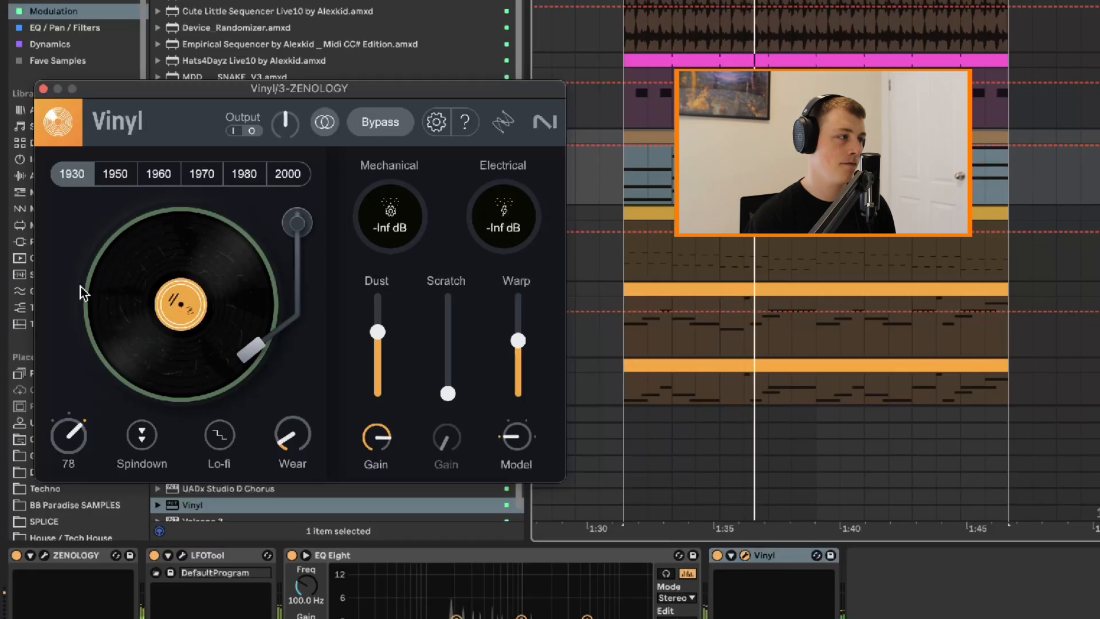
left_click_drag(81, 285, 20, 407)
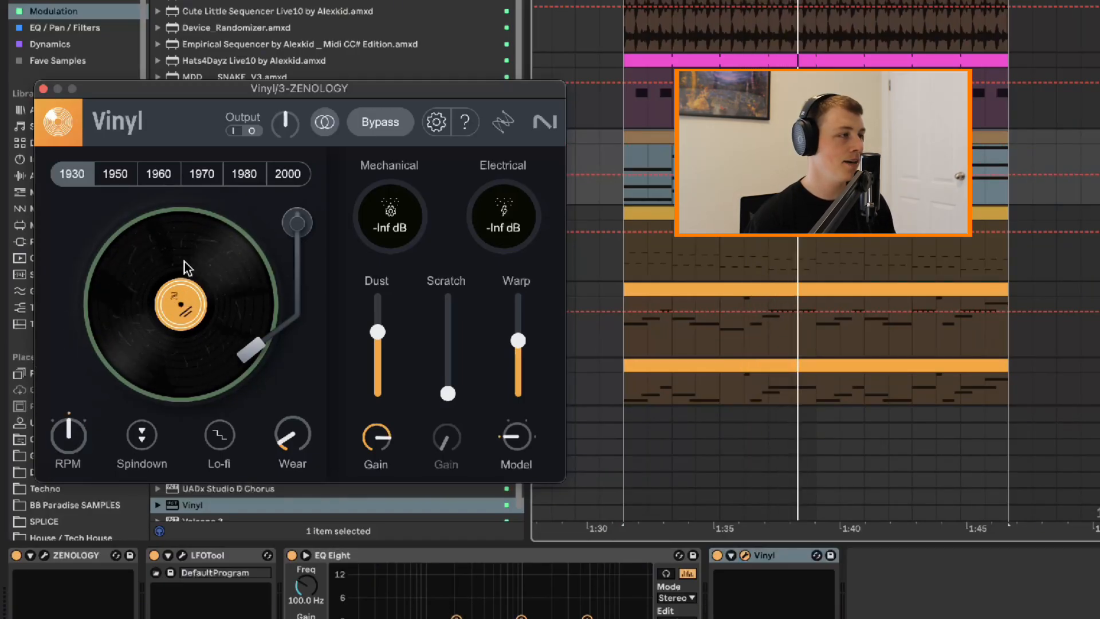
left_click(295, 182)
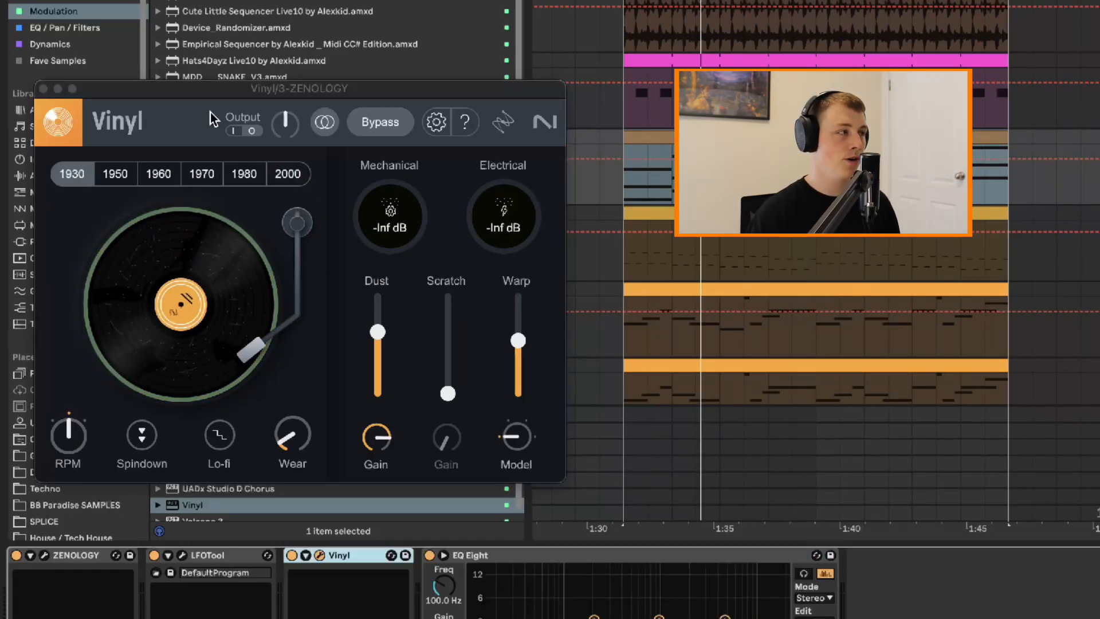
Close the ZENOLOGY track's Vinyl window, add Vinyl to the Main track and trigger Spindown on it
left_click(43, 89)
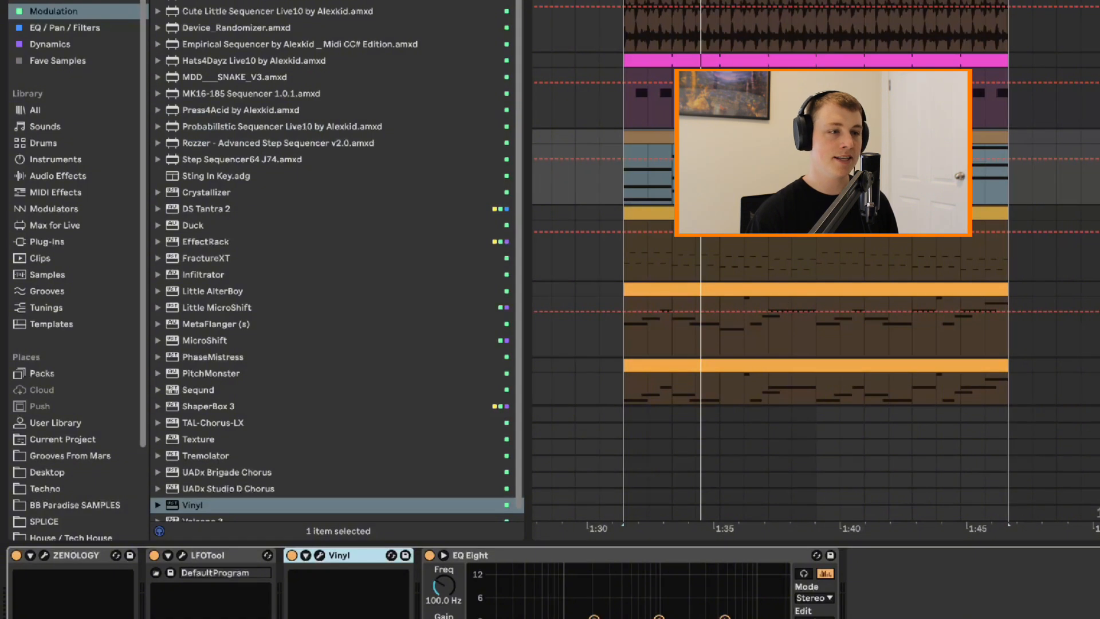
left_click(1095, 513)
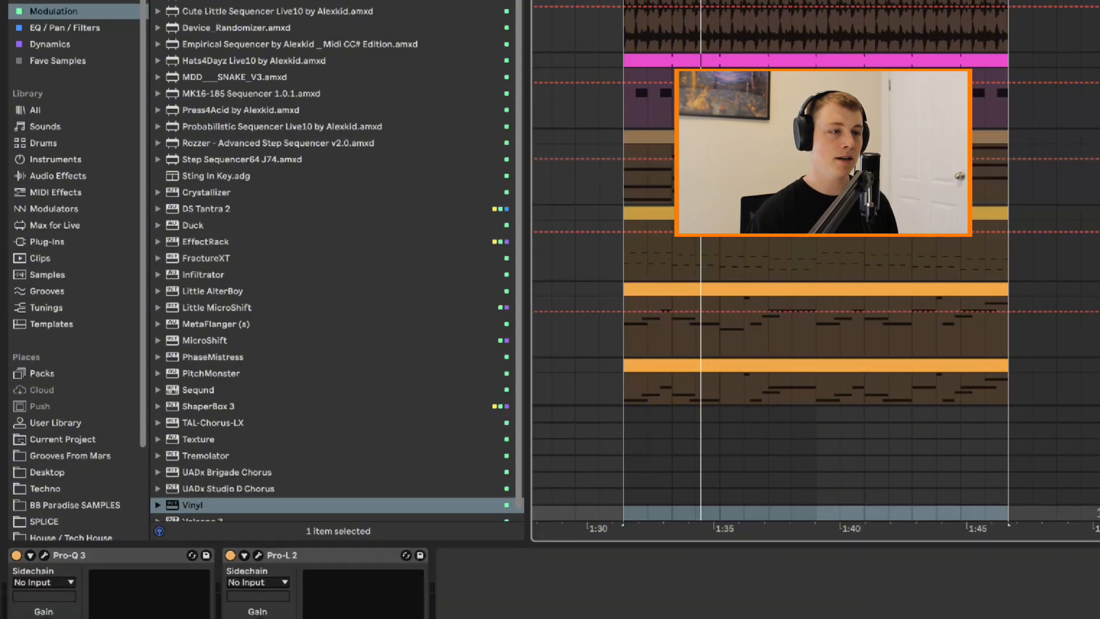
double_click(192, 505)
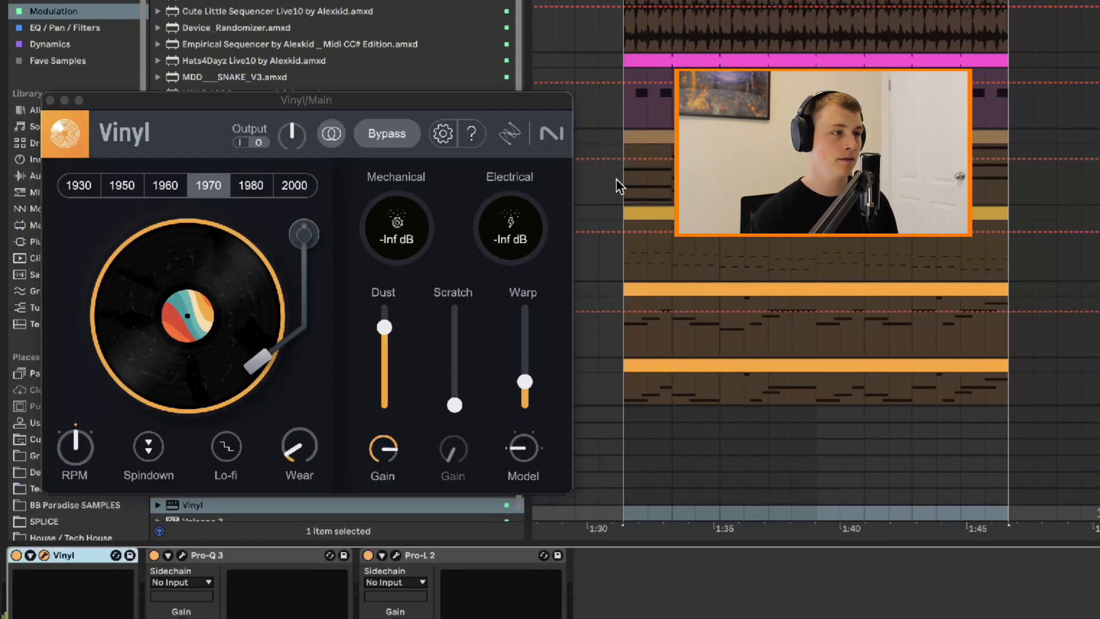
left_click(160, 452)
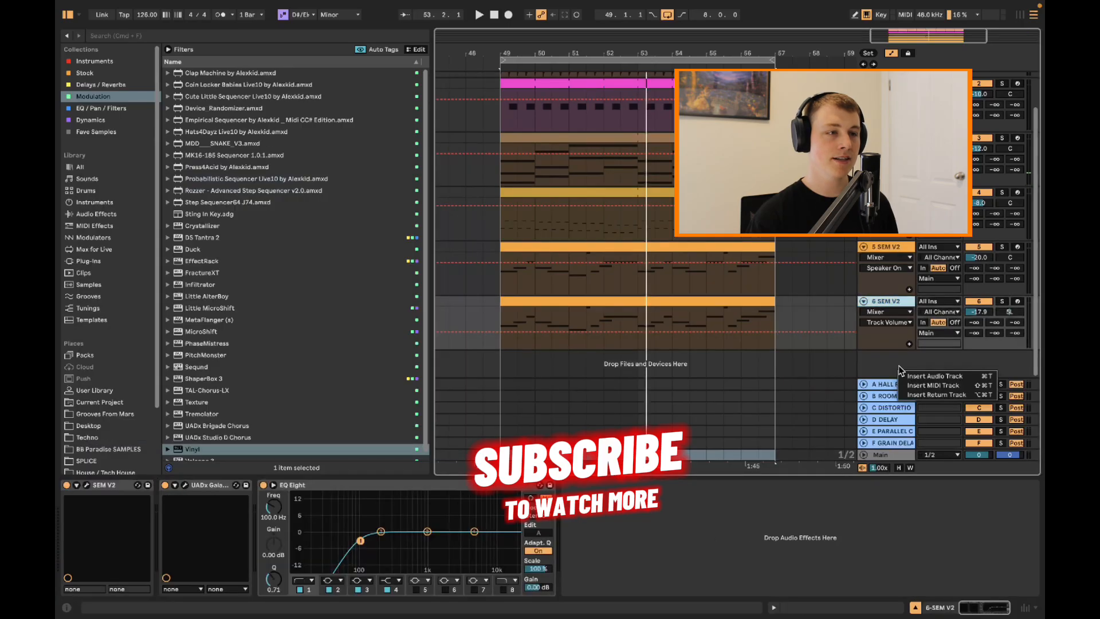
Insert a new audio track below 6 SEM V2 and set its input to Resampling
key("super+t")
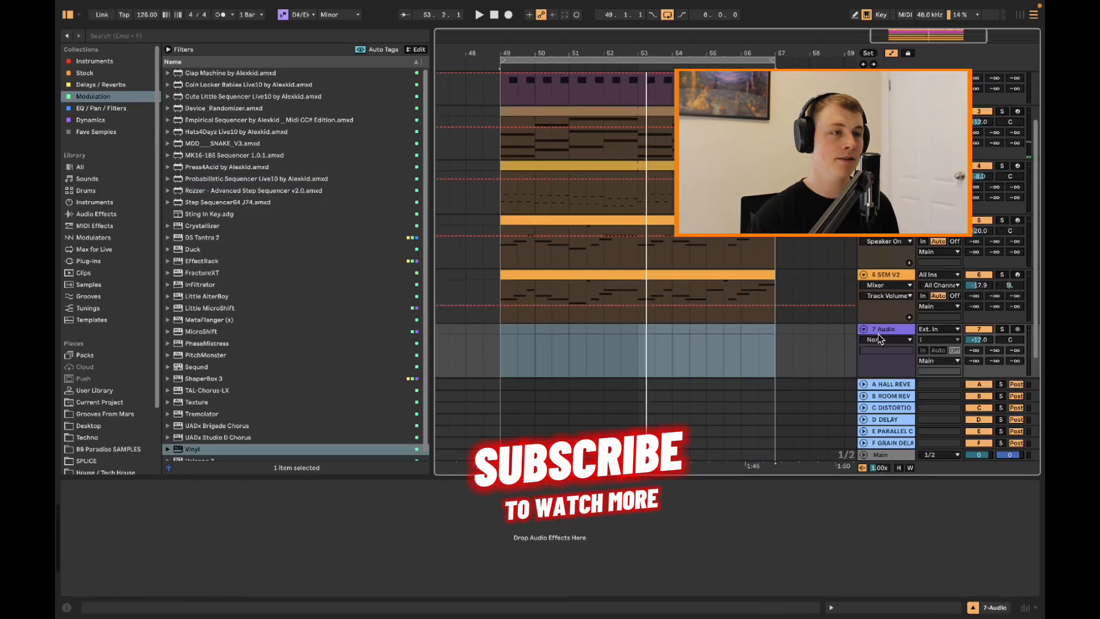
left_click(919, 331)
left_click(993, 338)
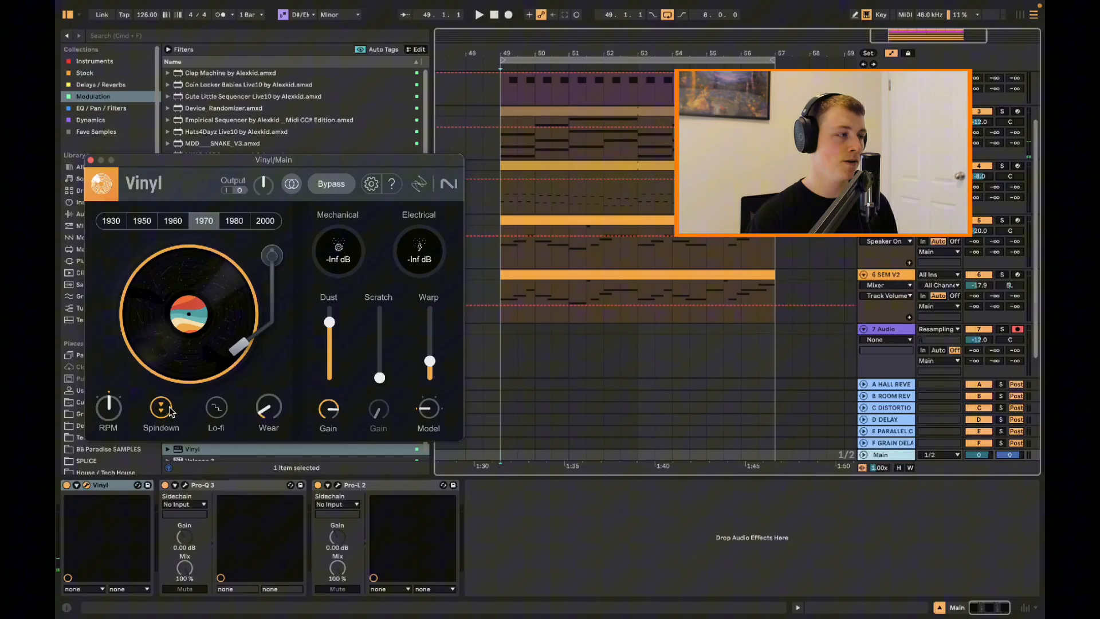
Arm the resampling track and record the main output into it while turning on Vinyl's Spindown
key("space")
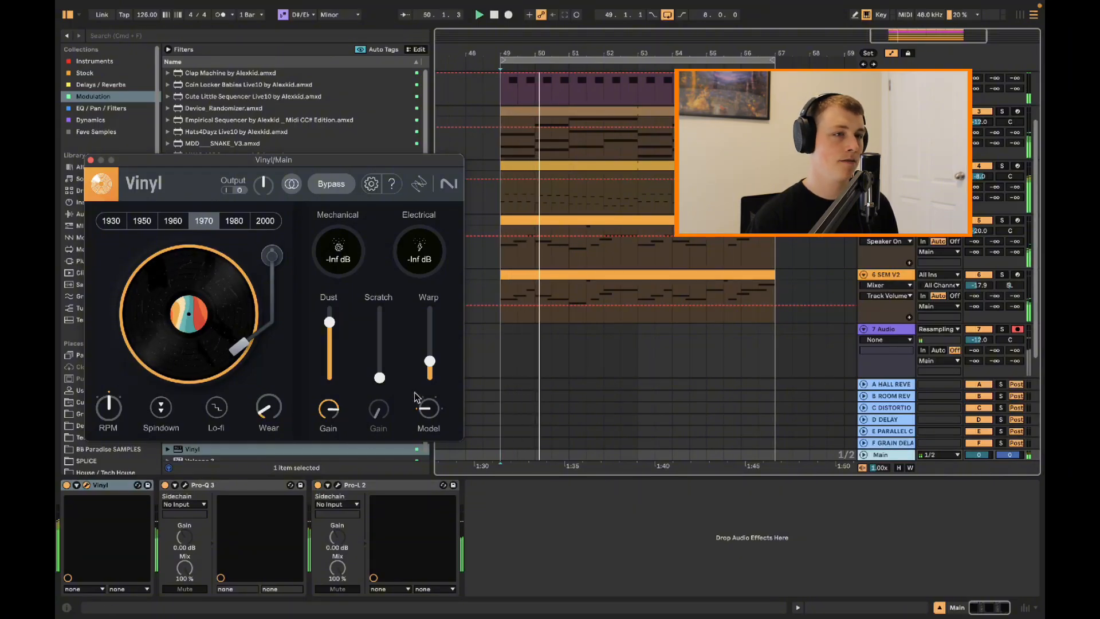
scroll(538, 263, "up", 1)
key("F9")
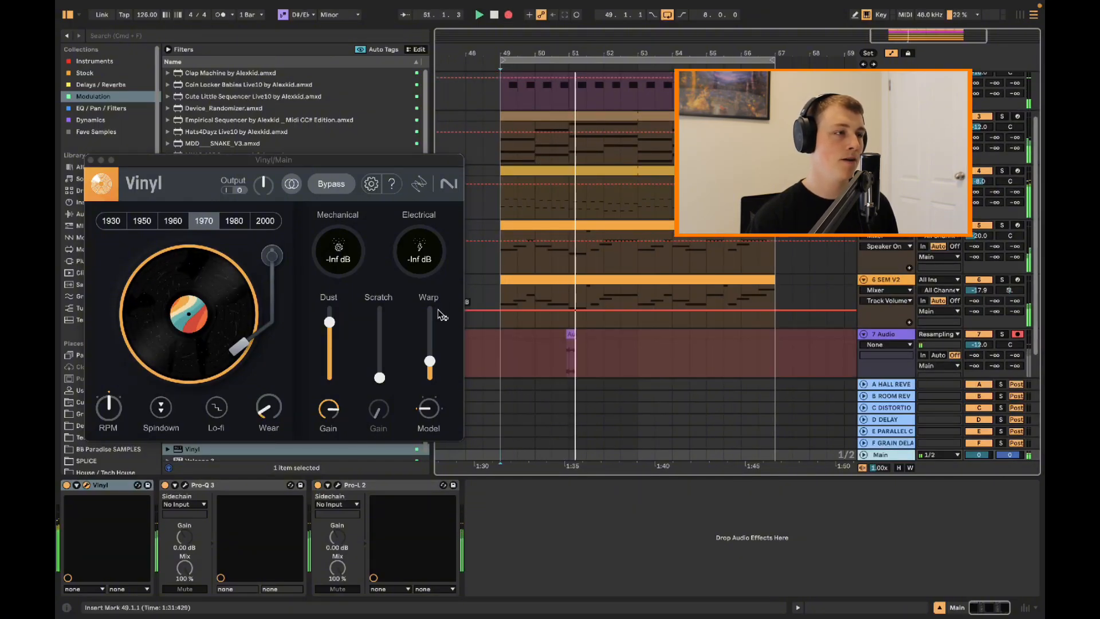
left_click(163, 410)
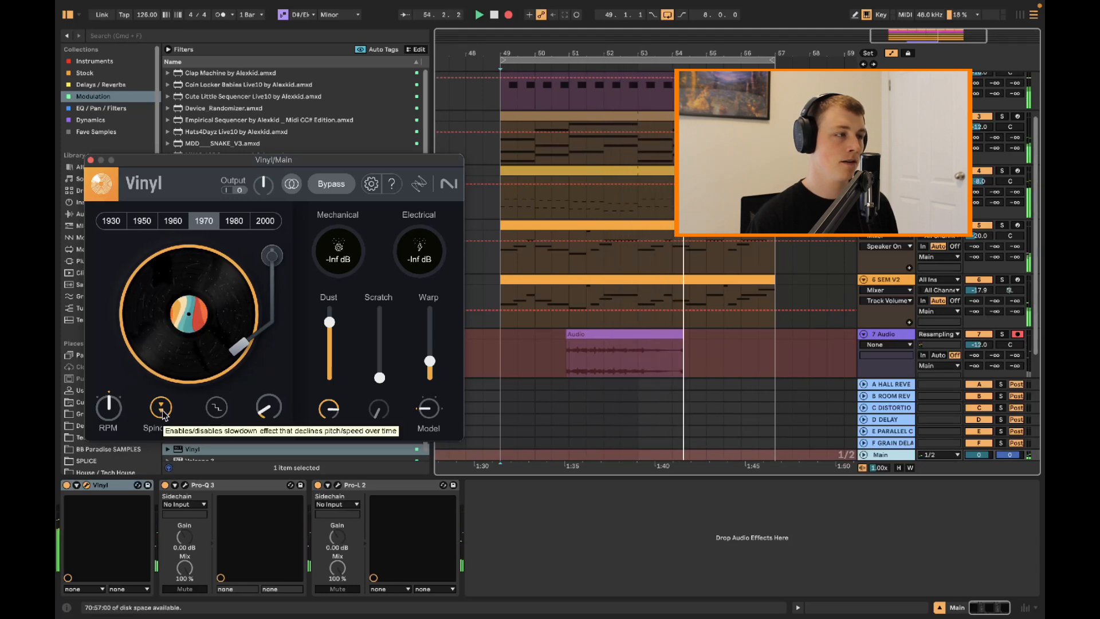
key("space")
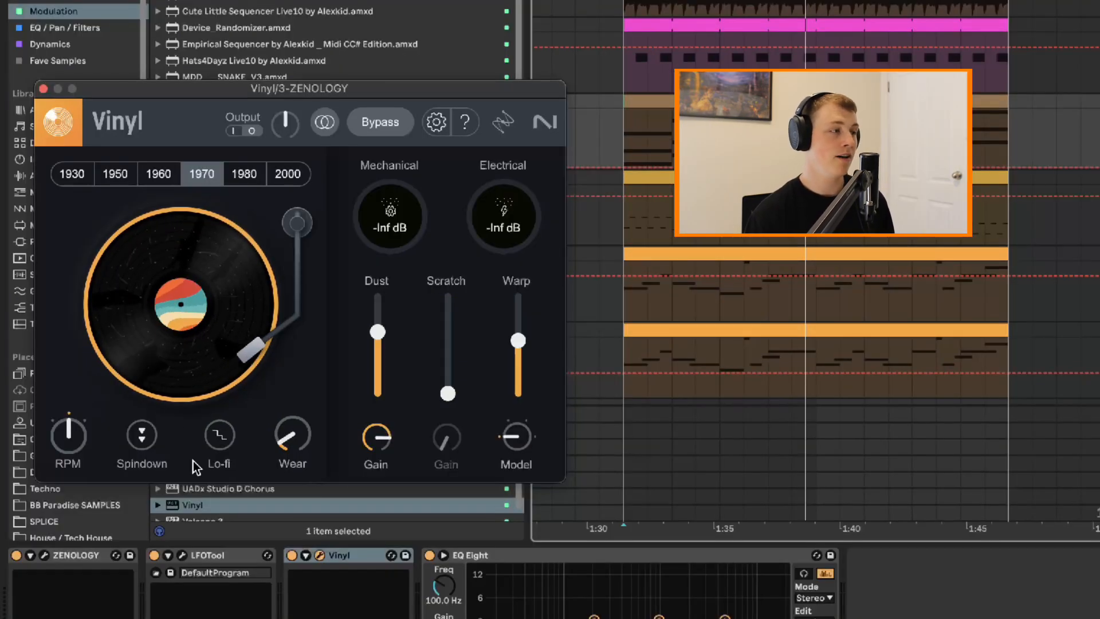
Audition Lo-fi in the ZENOLOGY track's Vinyl effect during playback and switch it back off
left_click(219, 435)
key("space")
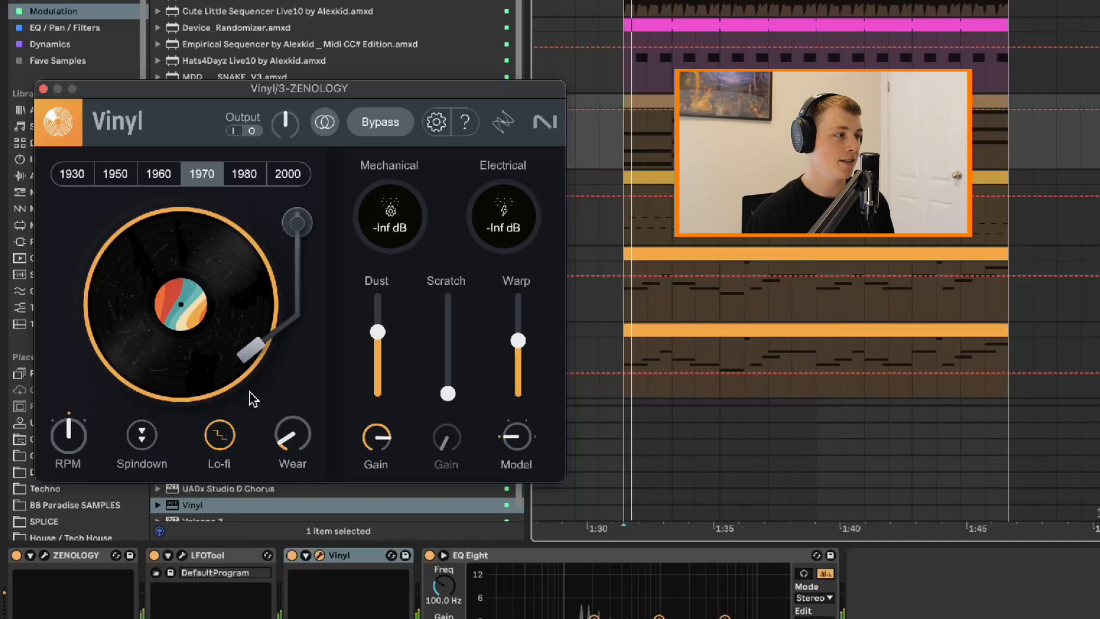
left_click(229, 440)
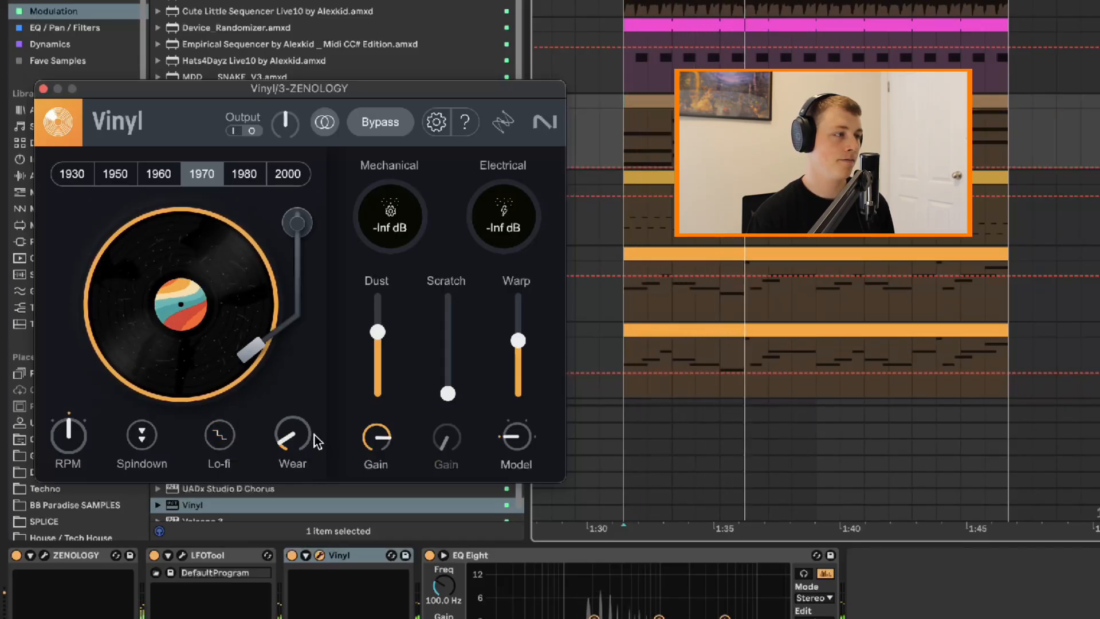
Sweep Vinyl's Wear amount up and down, including about 97%, while auditioning the loop, and finish near its maximum
left_click_drag(316, 442, 296, 339)
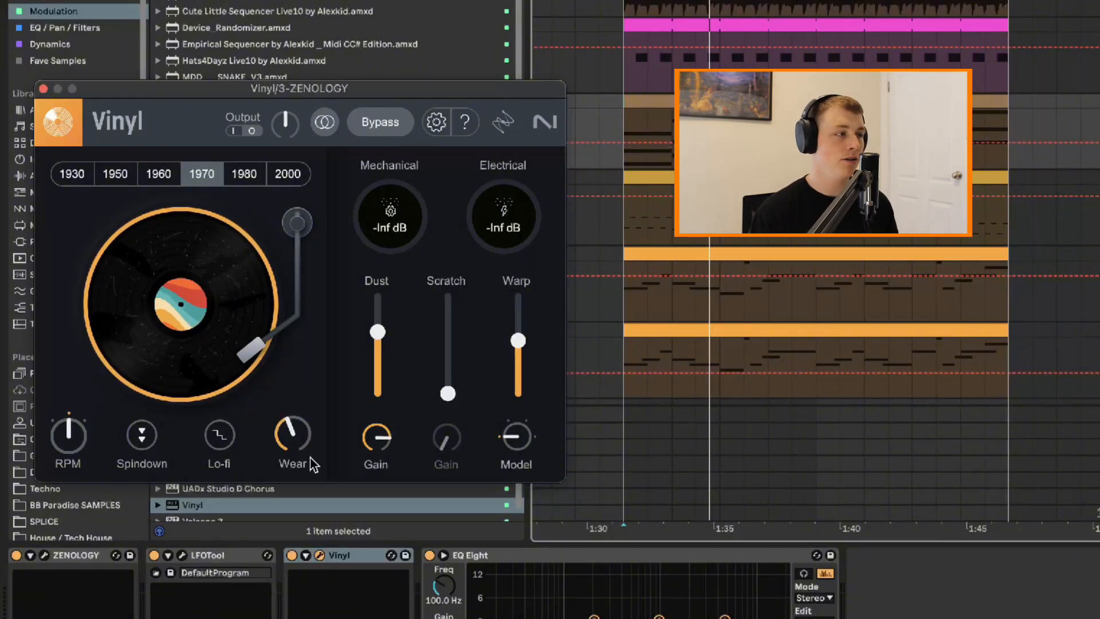
left_click_drag(302, 442, 286, 311)
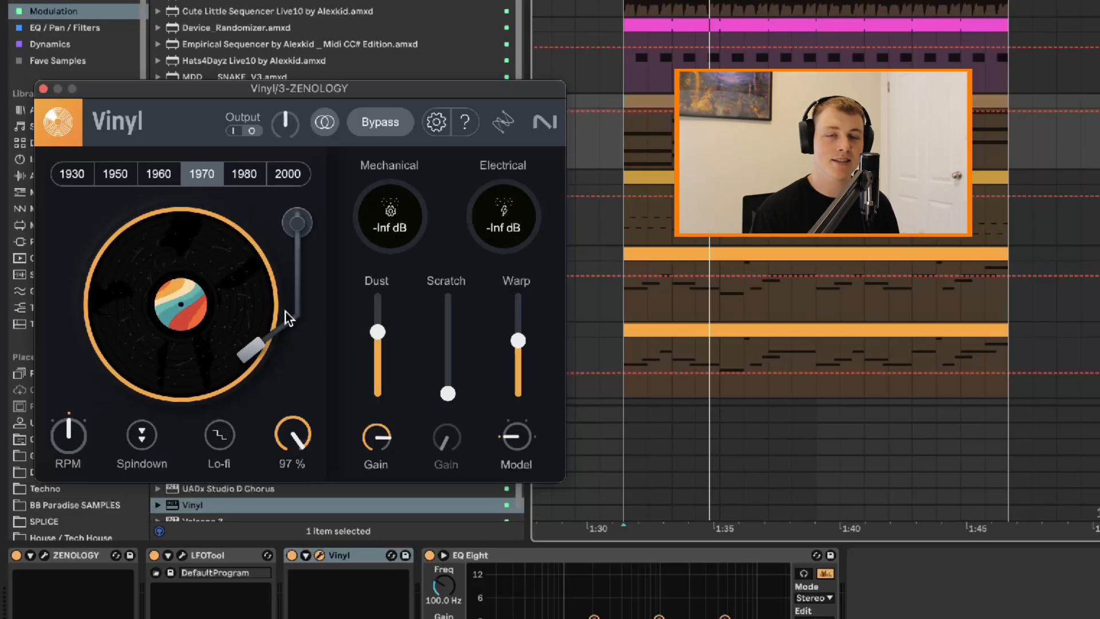
left_click_drag(296, 434, 263, 613)
key("space")
left_click_drag(300, 442, 280, 187)
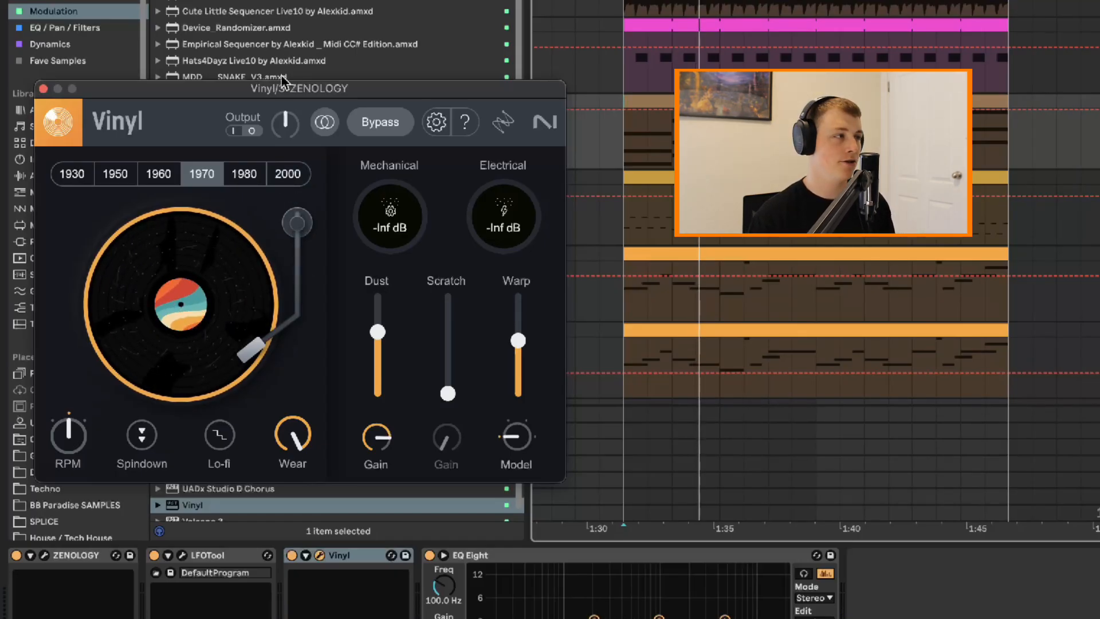
Raise Vinyl's output gain to 12 dB and listen to the result before stopping playback
mouse_move(290, 126)
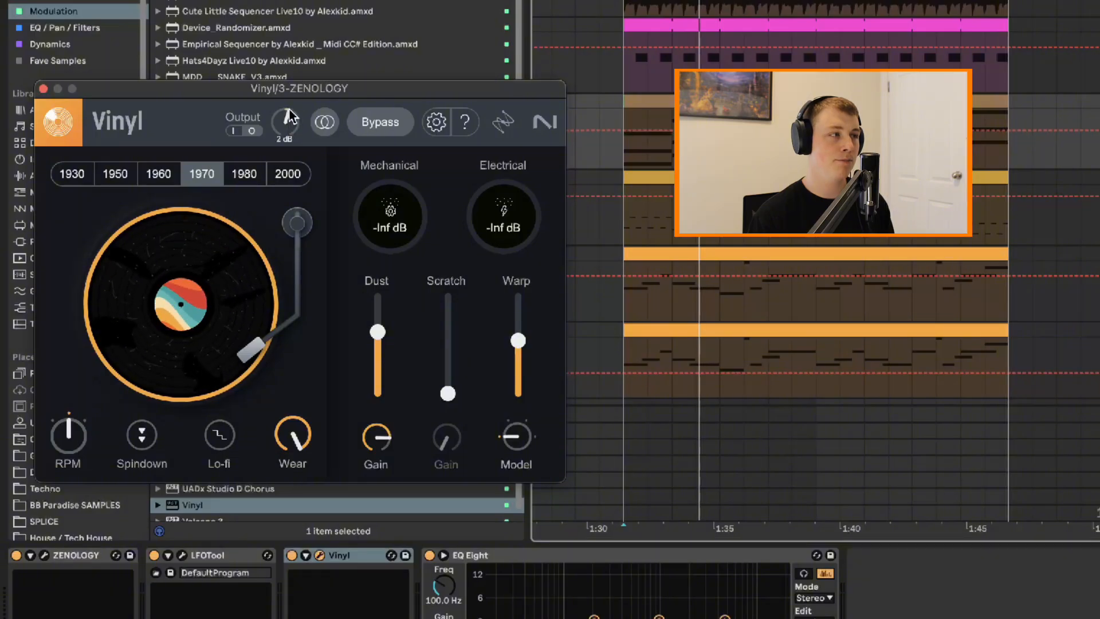
left_click_drag(289, 118, 298, 47)
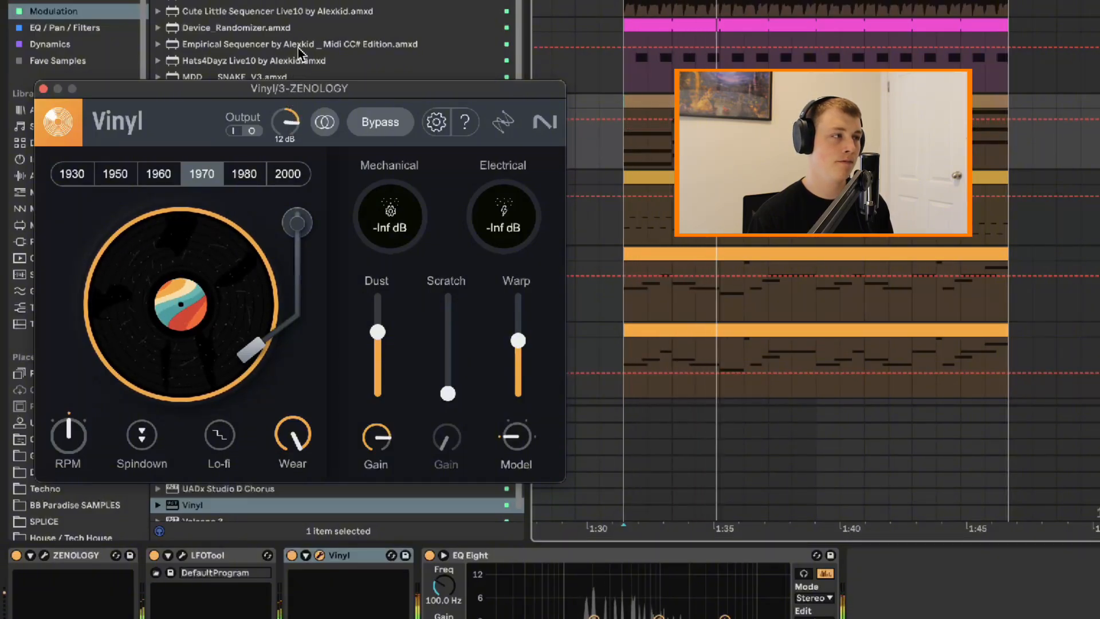
key("space")
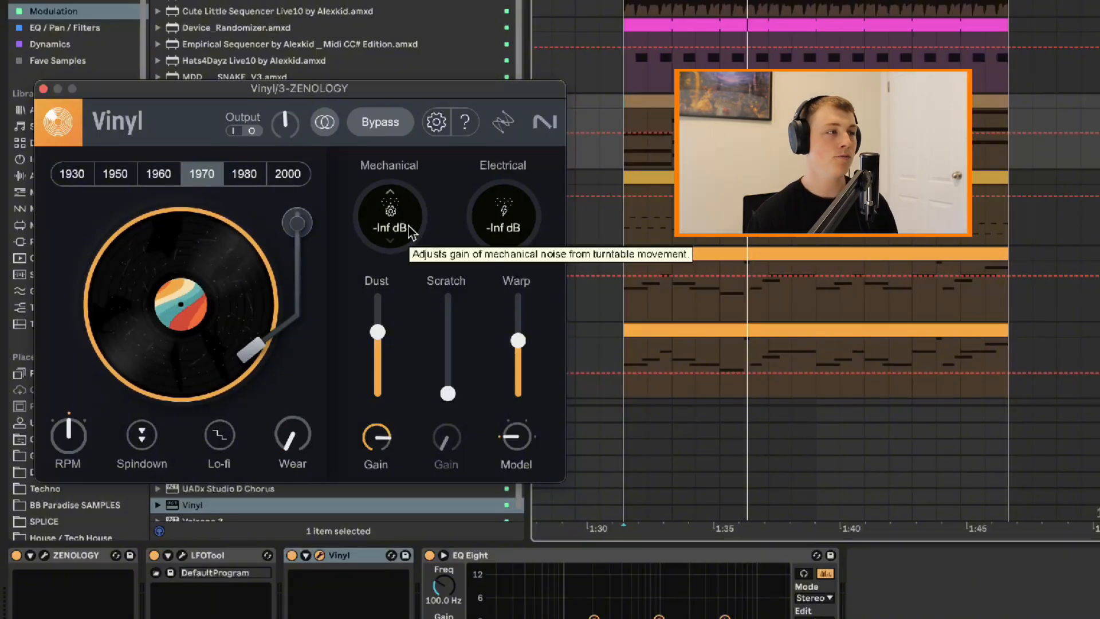
Try the mechanical noise at -12 dB and set the electrical noise to -15 dB
left_click_drag(383, 231, 399, 192)
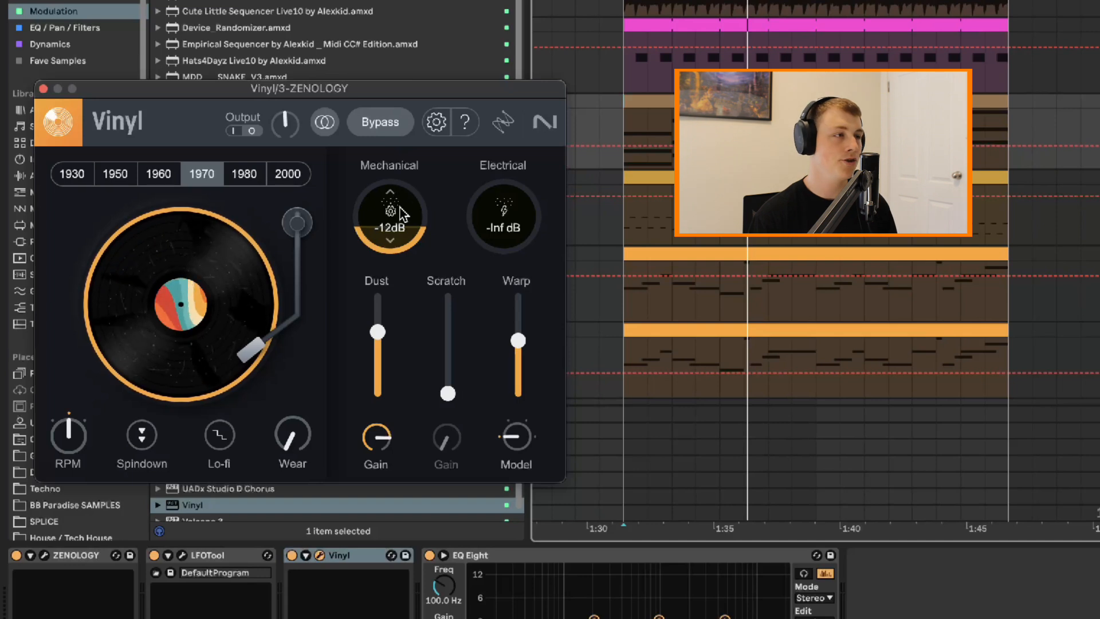
left_click_drag(532, 232, 511, 155)
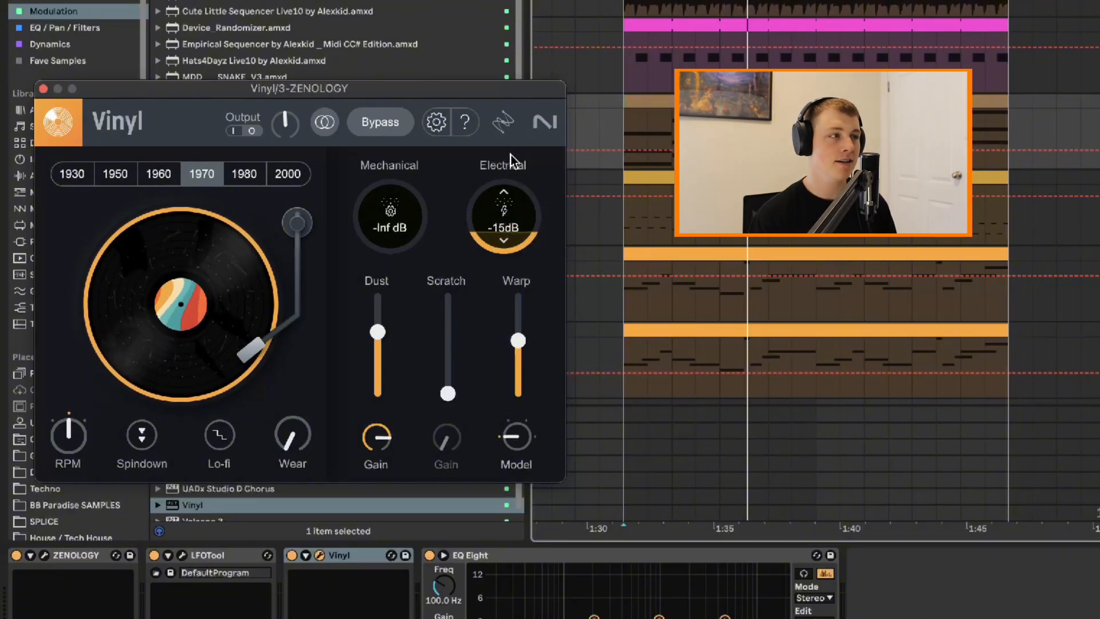
Turn the electrical noise down to -Inf dB and sweep Dust between maximum and zero during playback, ending at zero
left_click_drag(501, 176, 463, 312)
left_click_drag(415, 241, 384, 281)
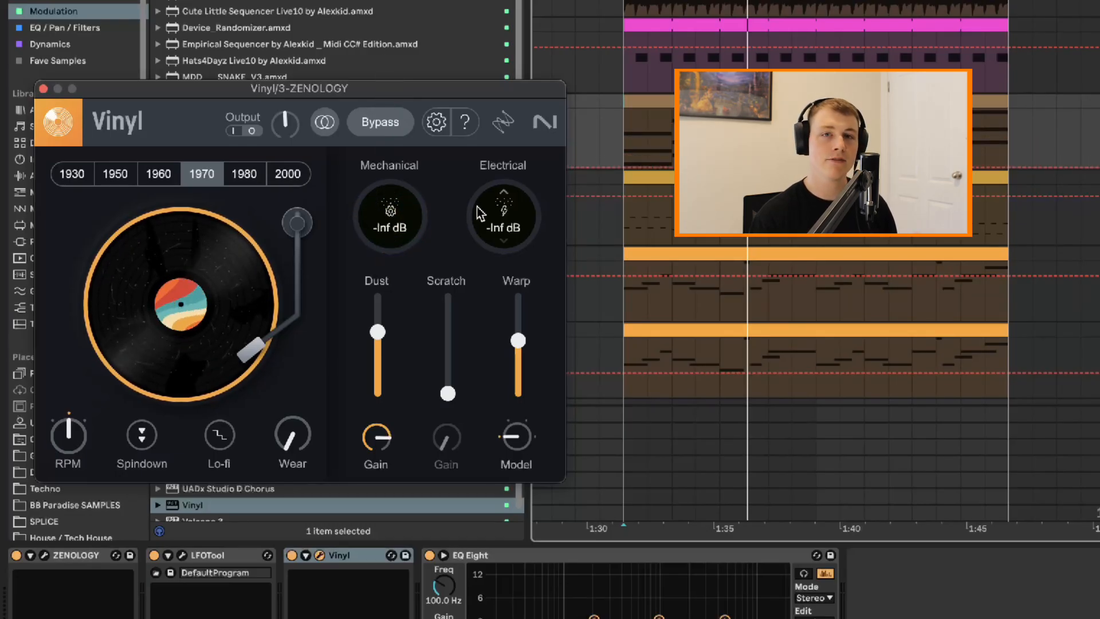
left_click_drag(377, 332, 370, 270)
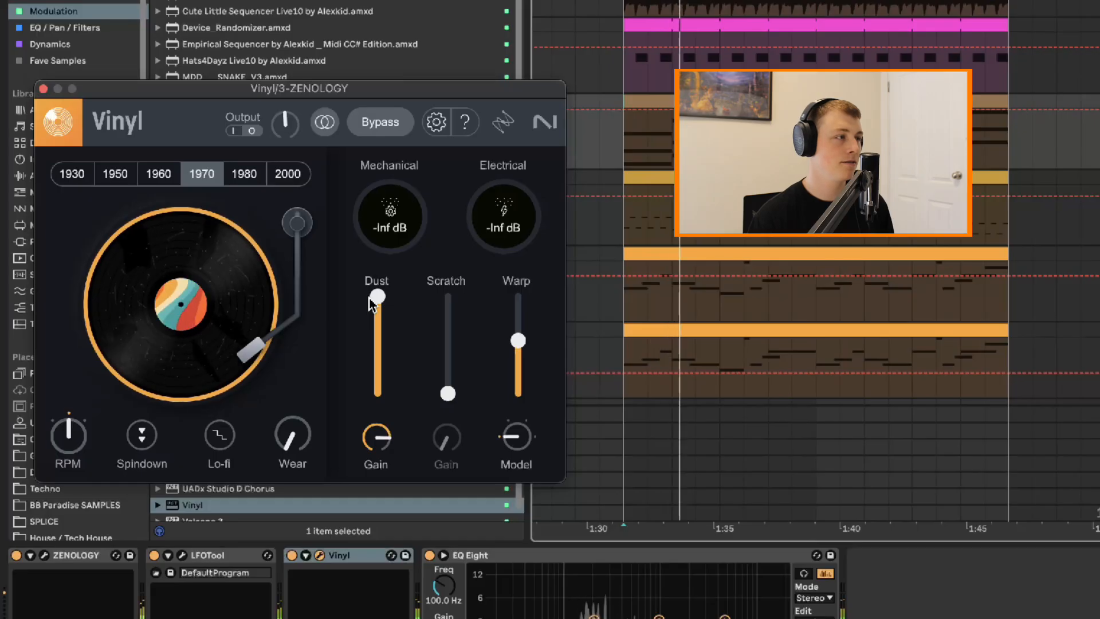
left_click_drag(370, 303, 369, 446)
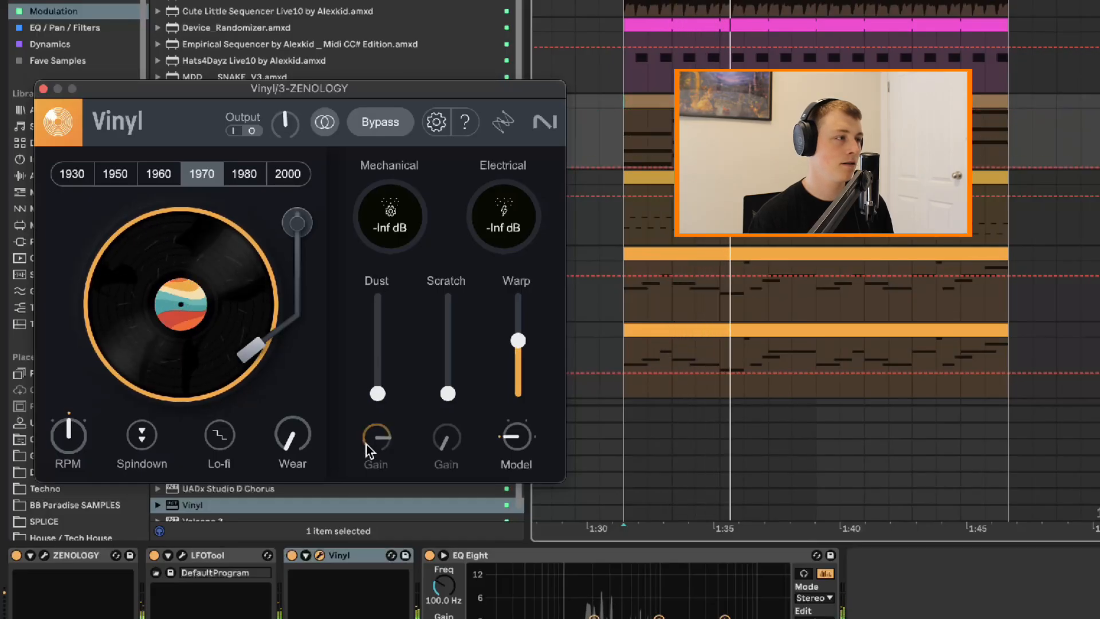
left_click_drag(377, 394, 409, 222)
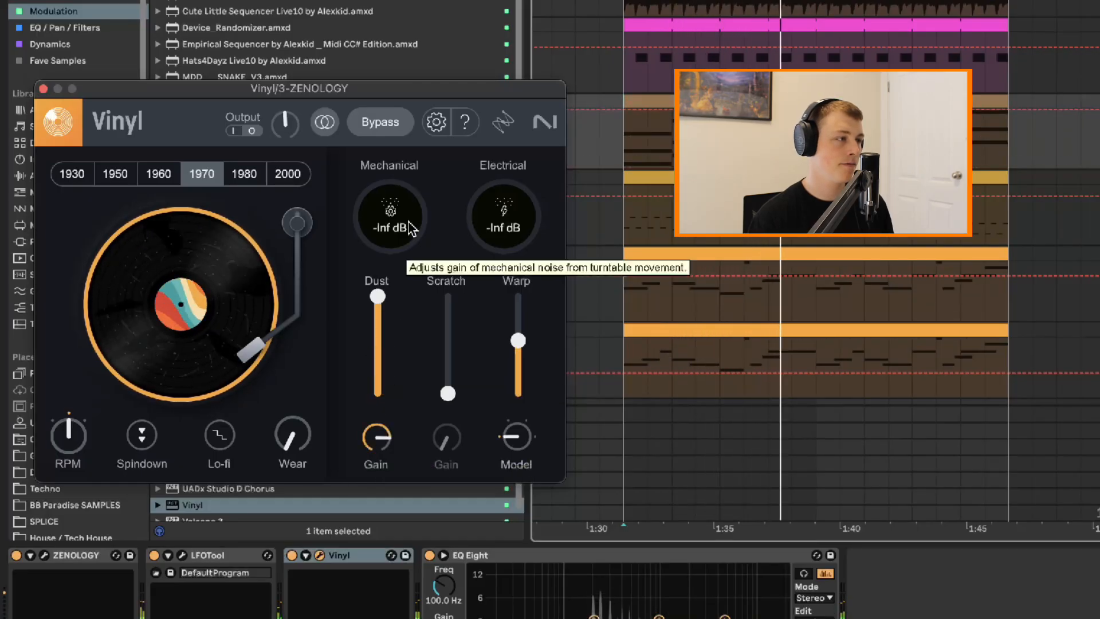
left_click_drag(377, 296, 378, 450)
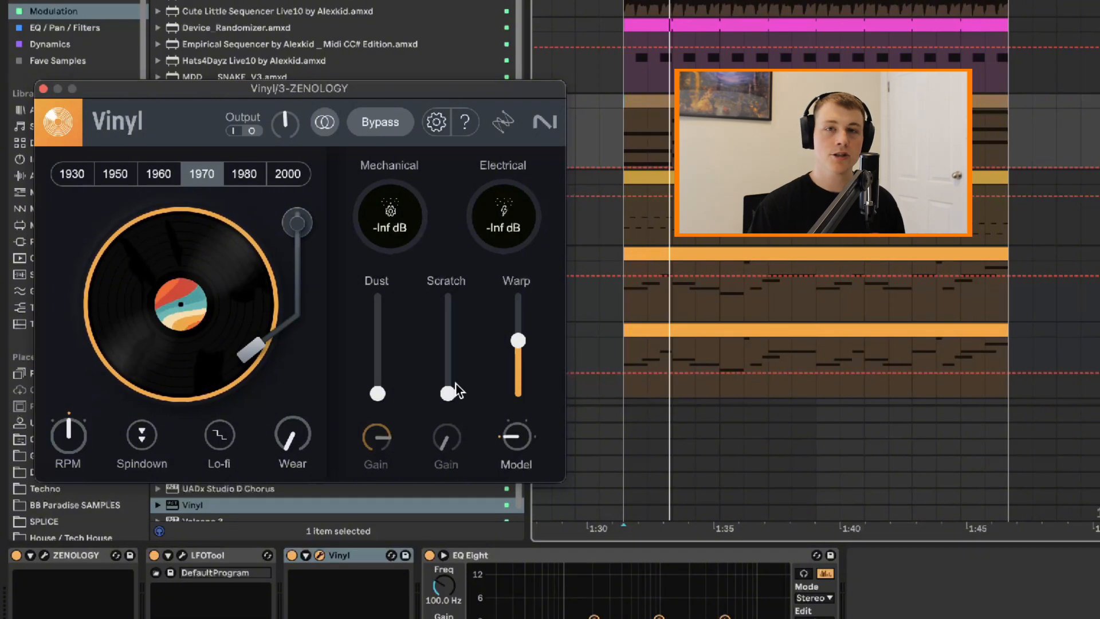
Demonstrate the Scratch and Warp sliders, sweeping Warp down near its minimum and back up to a moderate level with Scratch at zero
left_click_drag(448, 393, 486, 394)
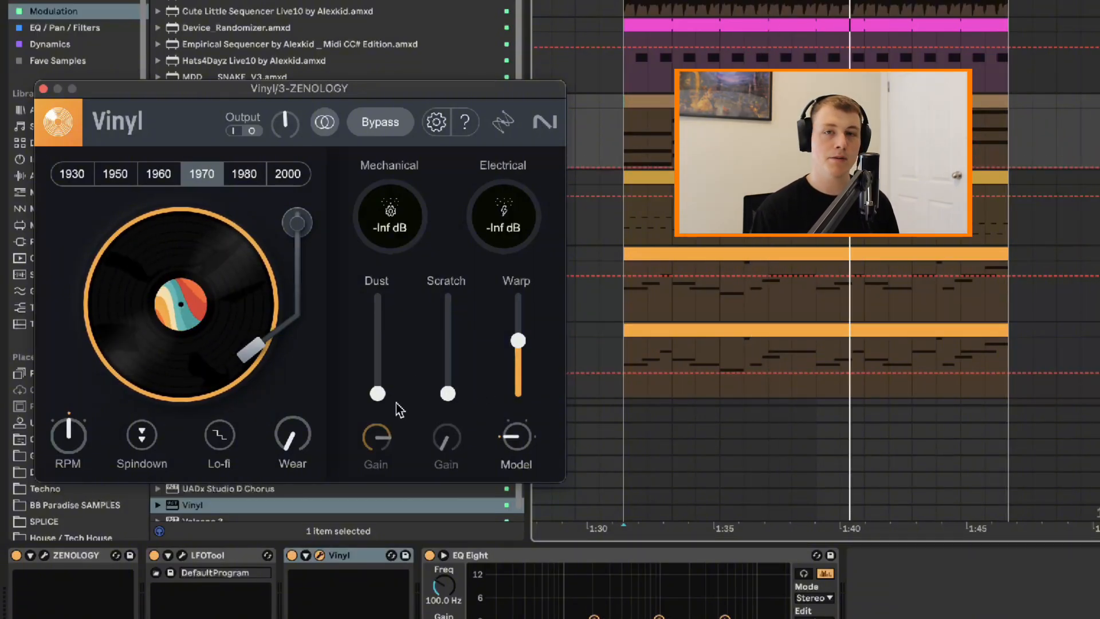
left_click_drag(447, 397, 433, 425)
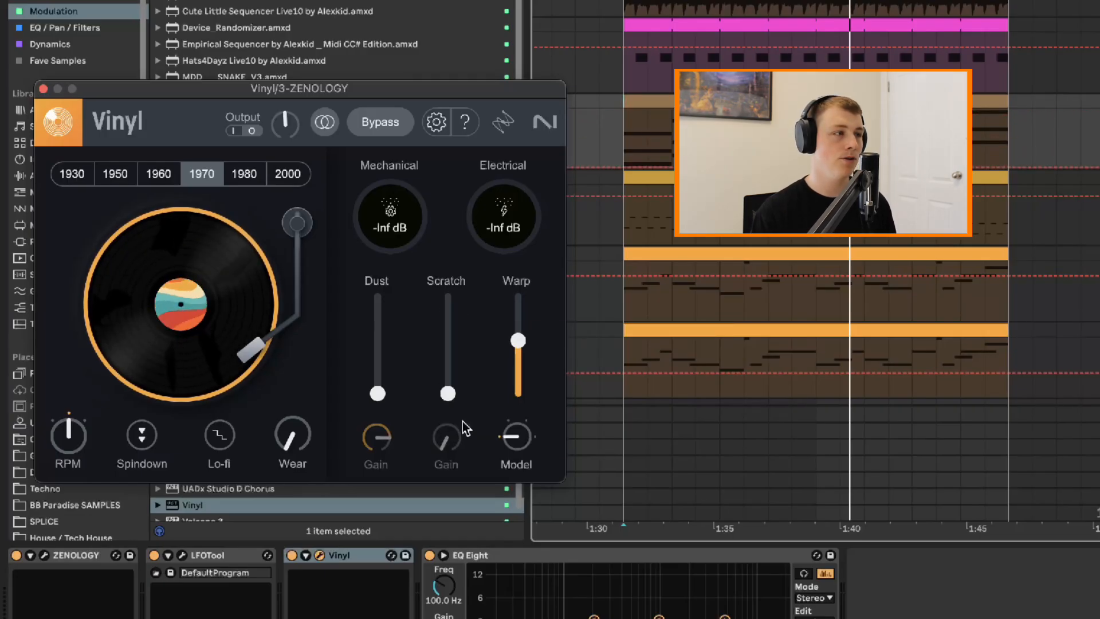
left_click_drag(518, 335, 513, 372)
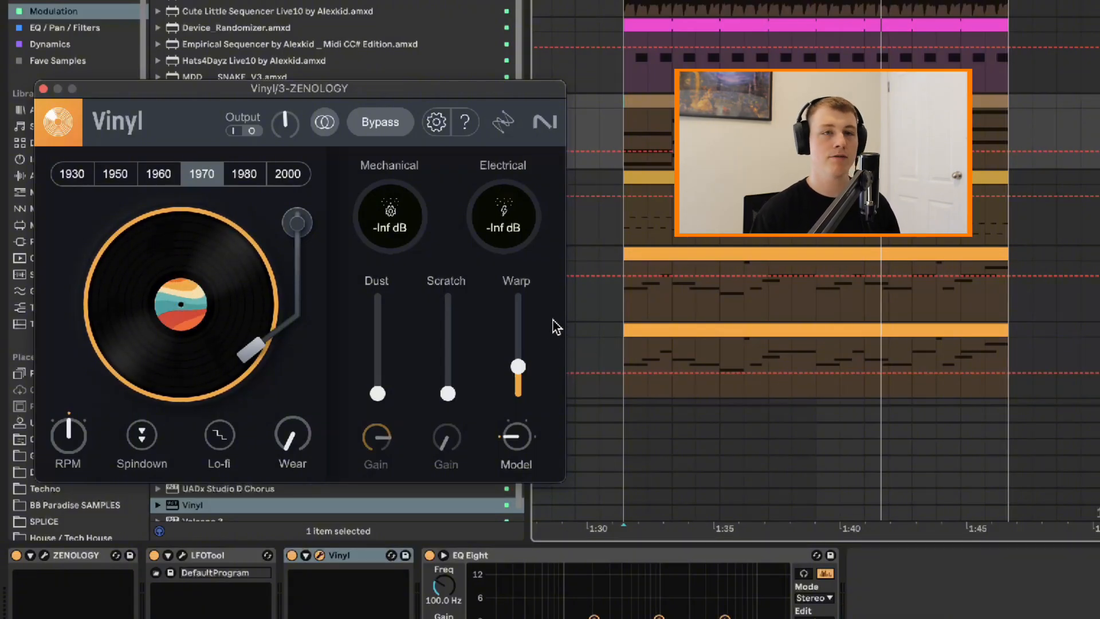
left_click_drag(523, 361, 518, 383)
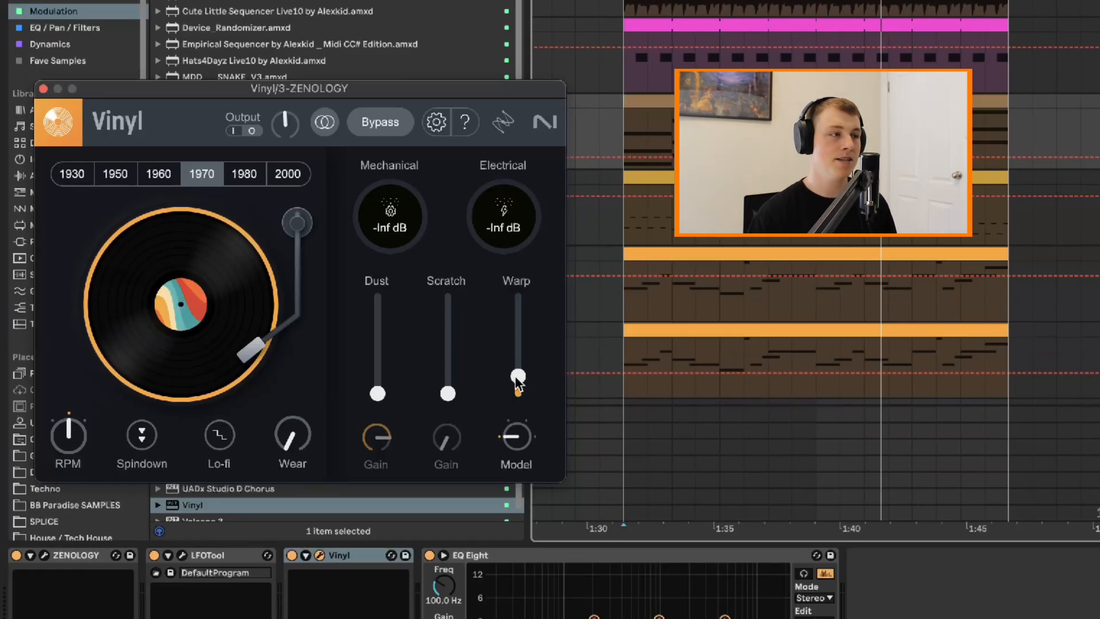
left_click_drag(518, 383, 531, 356)
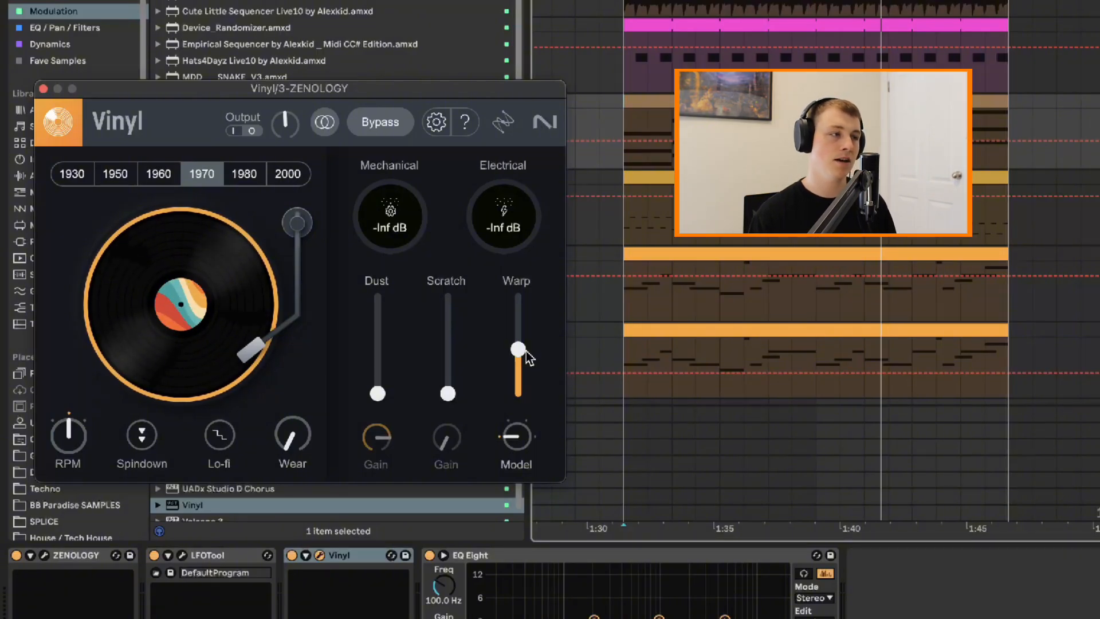
left_click_drag(528, 356, 504, 365)
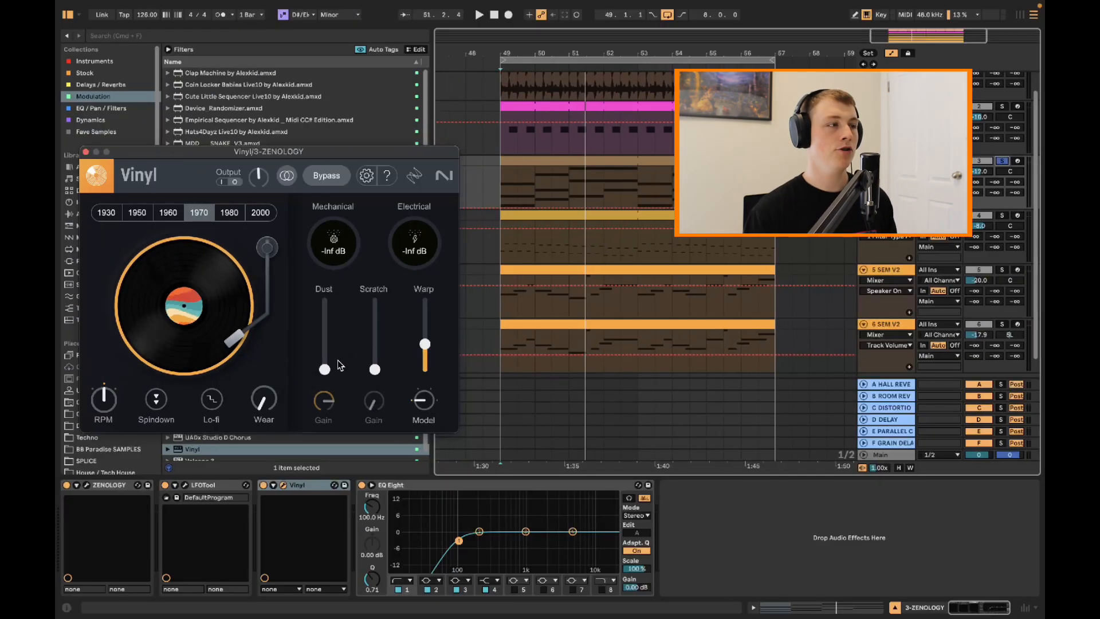
Raise Dust to about halfway and Warp slightly, undoing a trial change to the ZENOLOGY track's automation line
left_click_drag(325, 372, 331, 342)
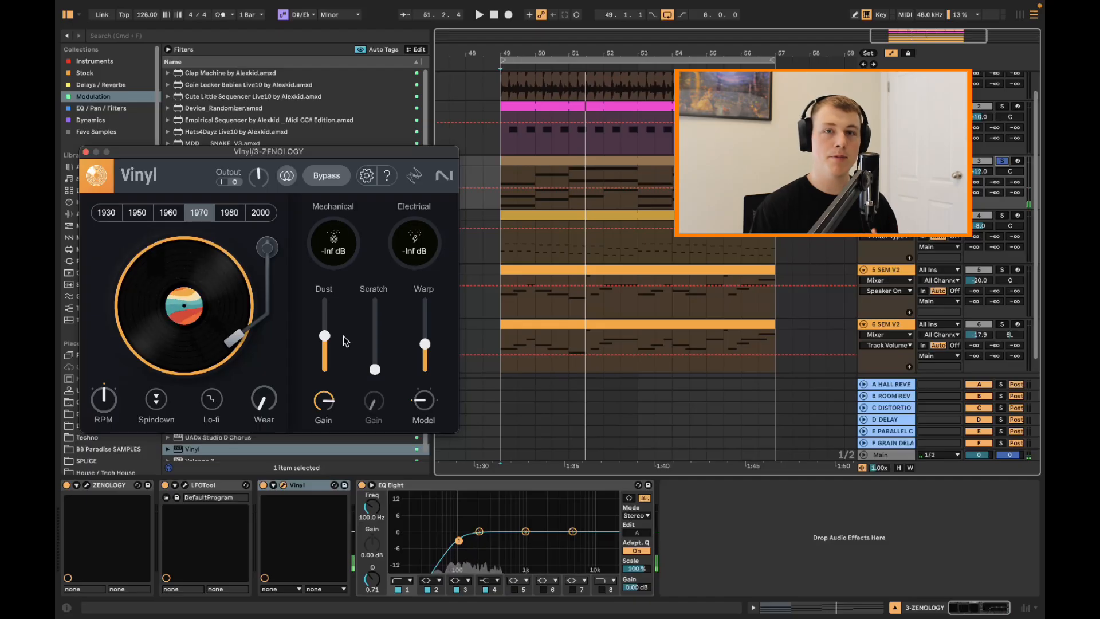
left_click_drag(497, 186, 498, 195)
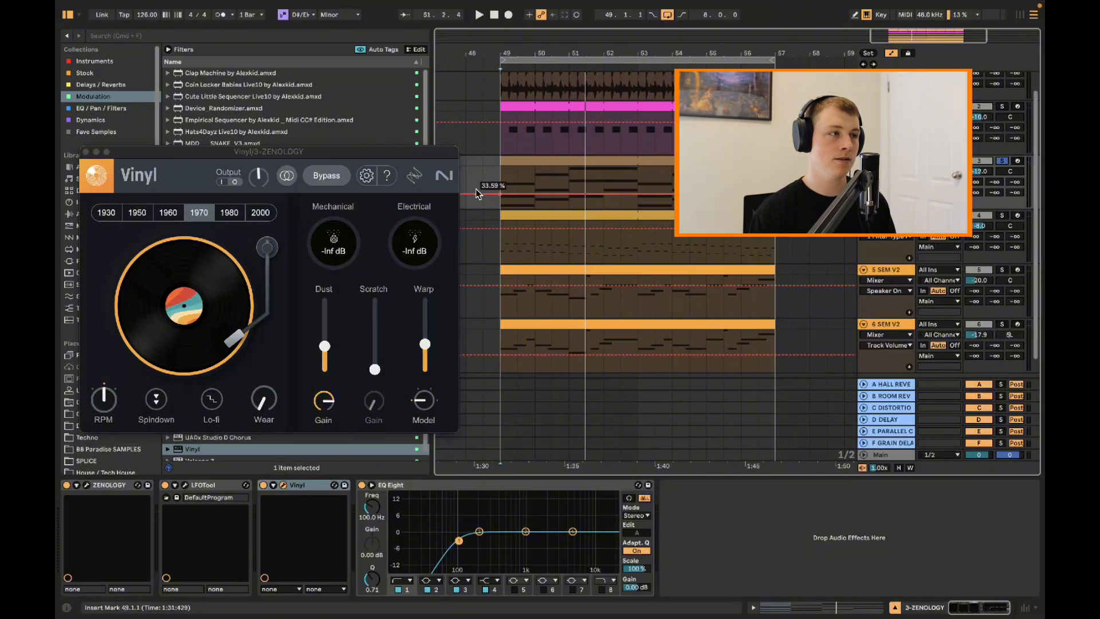
key("super+z")
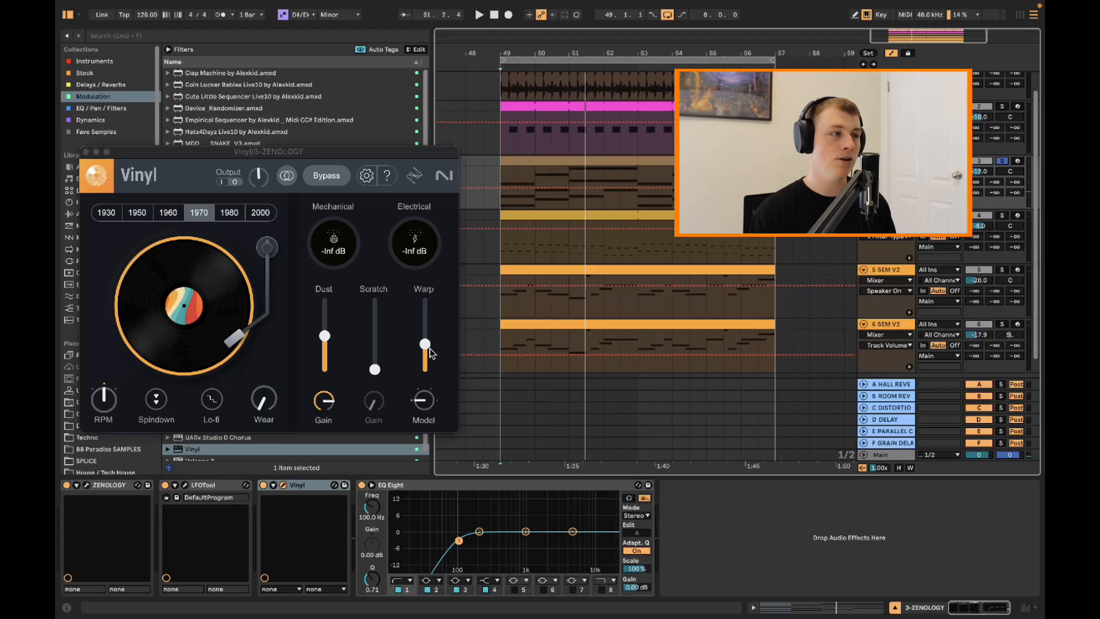
mouse_move(425, 346)
left_mouse_down()
mouse_move(425, 365)
mouse_move(430, 335)
left_mouse_up()
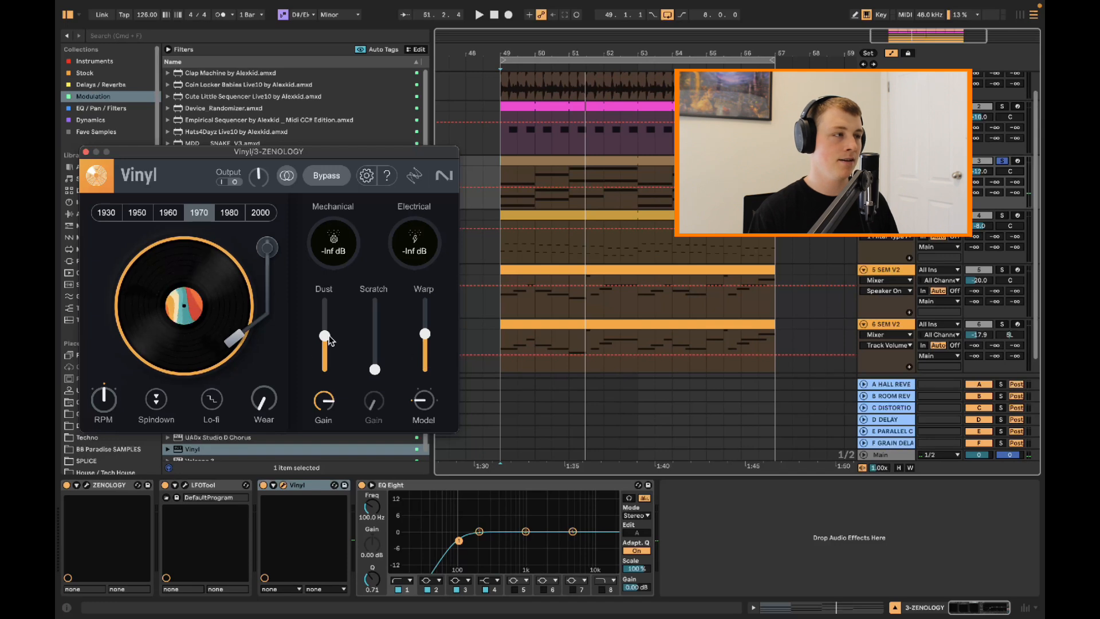
left_click_drag(432, 254, 401, 260)
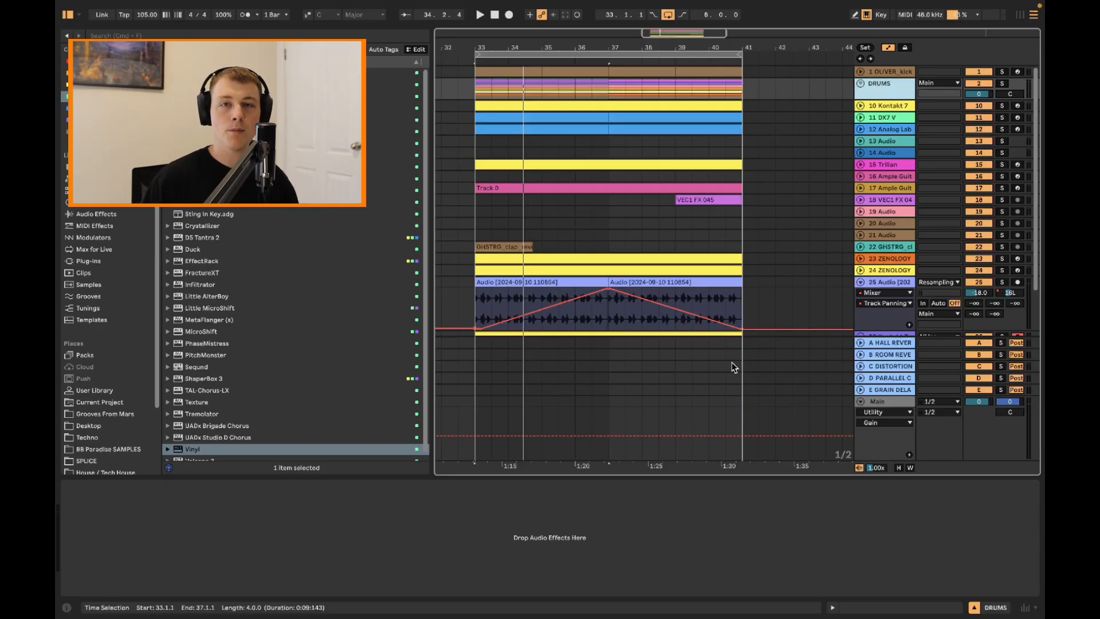
Insert the Fresh Air plugin from the EQ / Pan / Filters collection on the DRUMS group
left_click(86, 108)
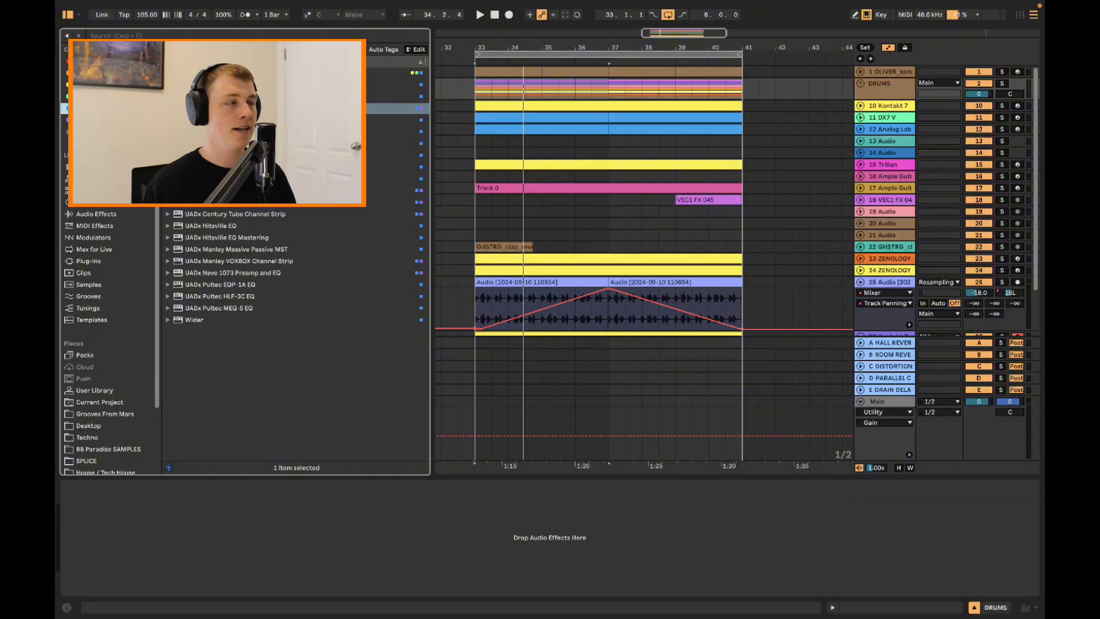
left_click(884, 84)
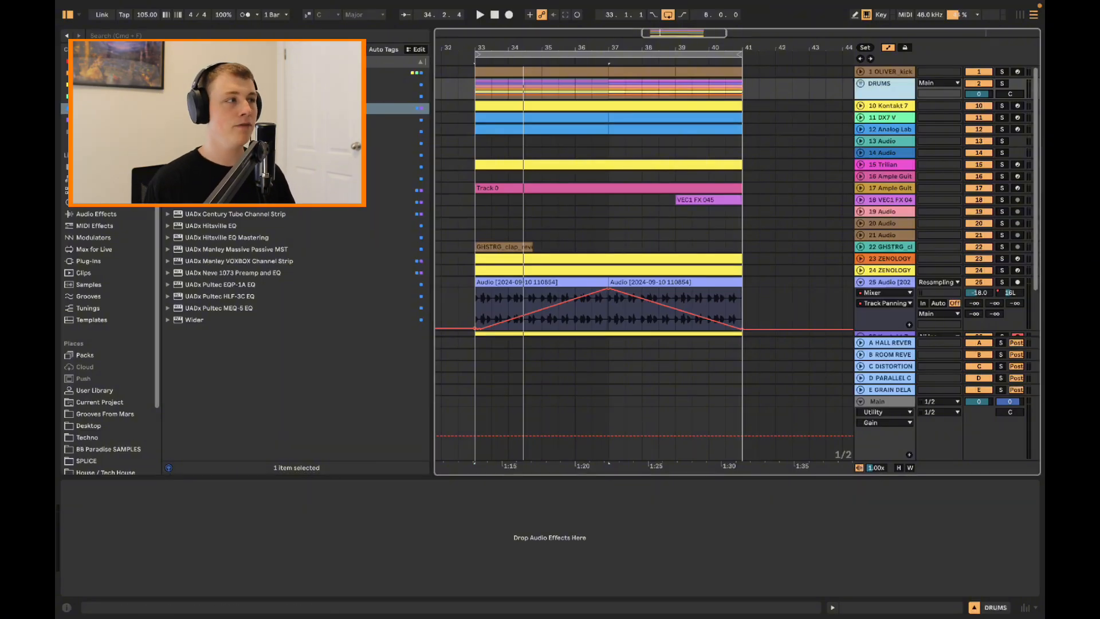
left_click_drag(218, 108, 423, 514)
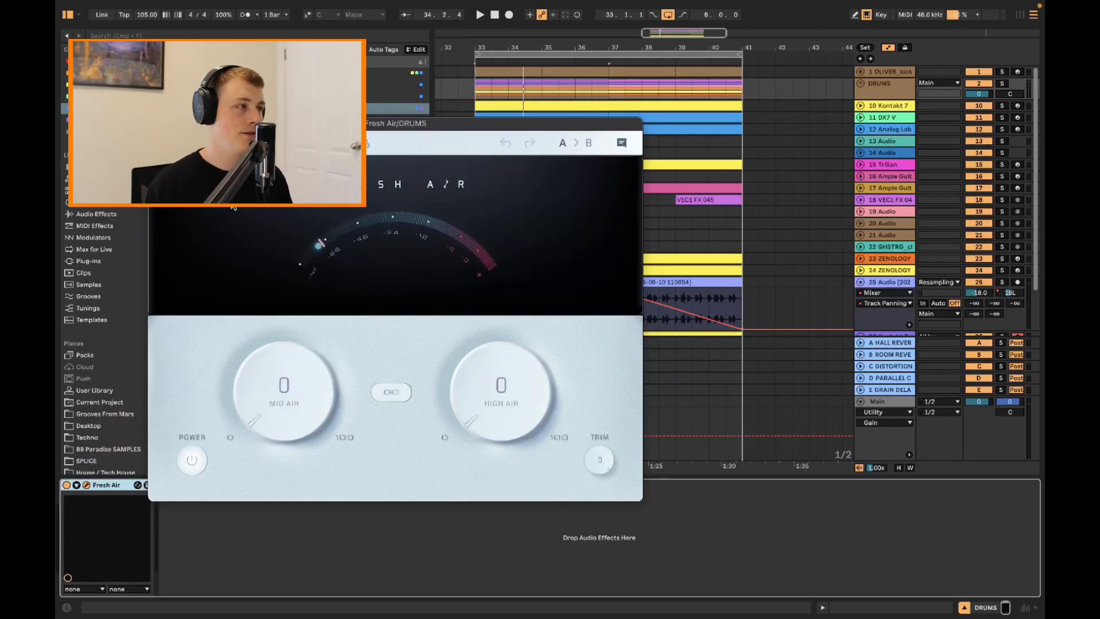
Look through Fresh Air's presets and close the list without choosing one
left_click(344, 108)
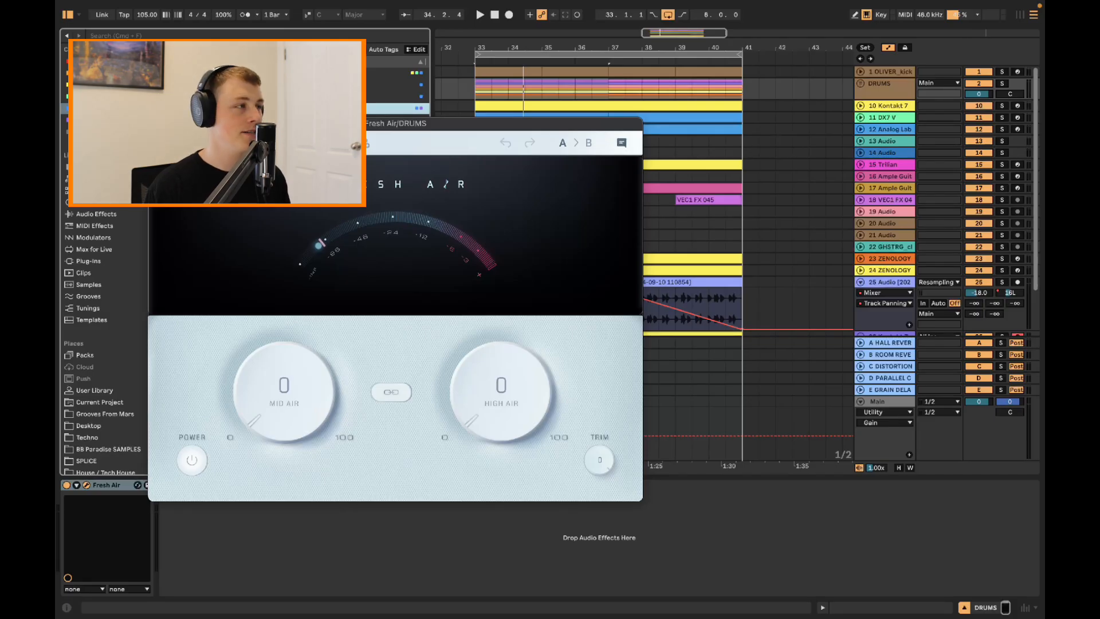
left_click(258, 143)
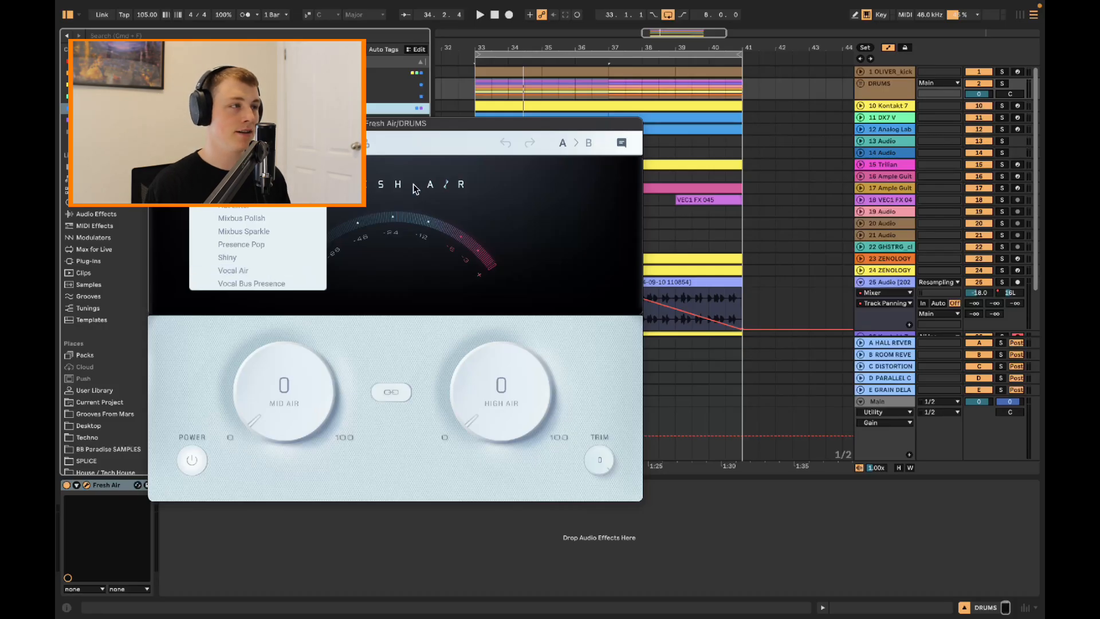
left_click(430, 126)
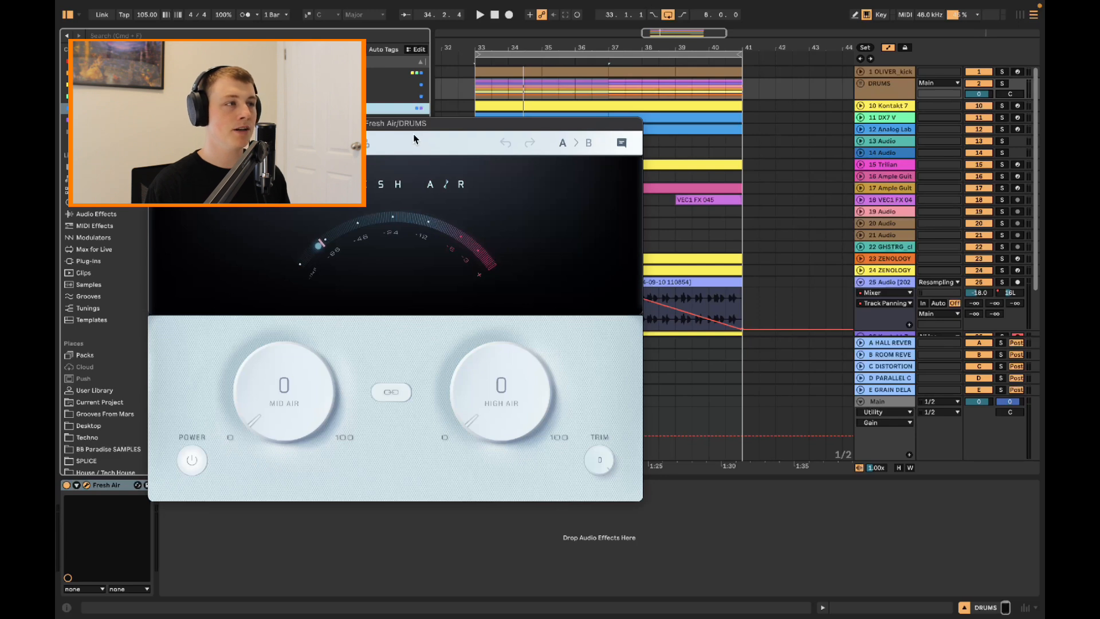
Solo the DRUMS group during playback and set Fresh Air's Mid Air to 15 and High Air to 25
left_click_drag(421, 125, 479, 210)
key("space")
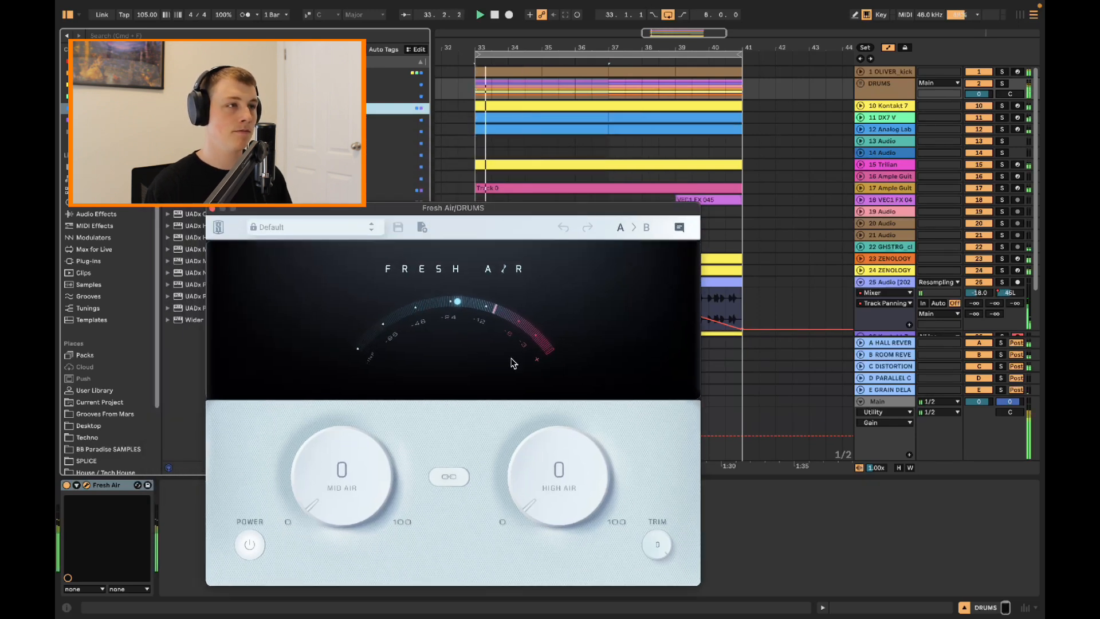
left_click(1002, 83)
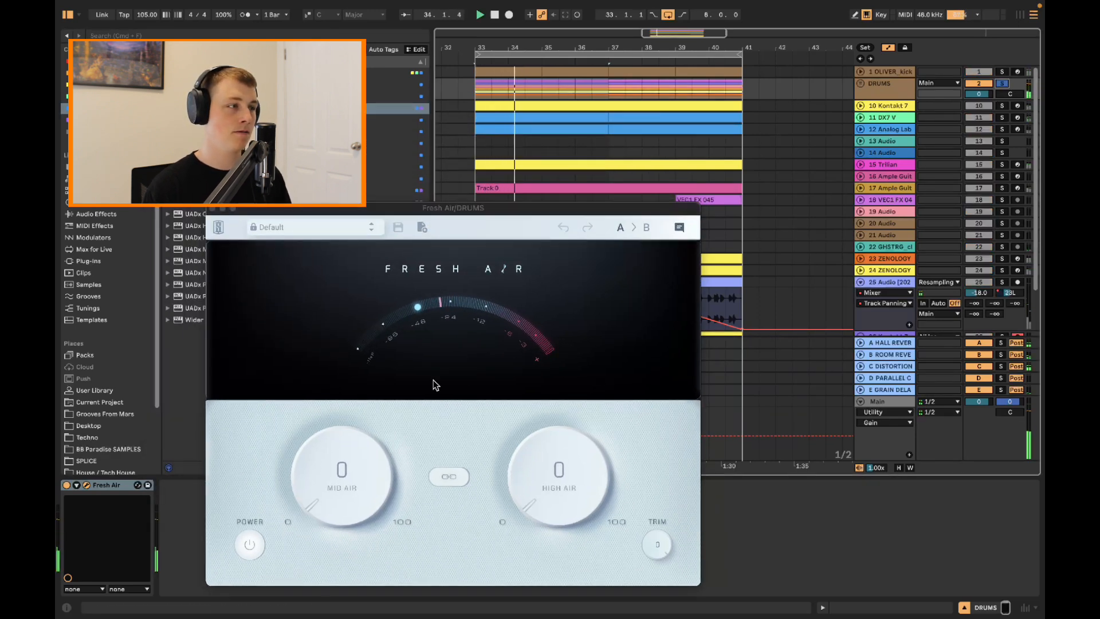
left_click_drag(342, 480, 346, 459)
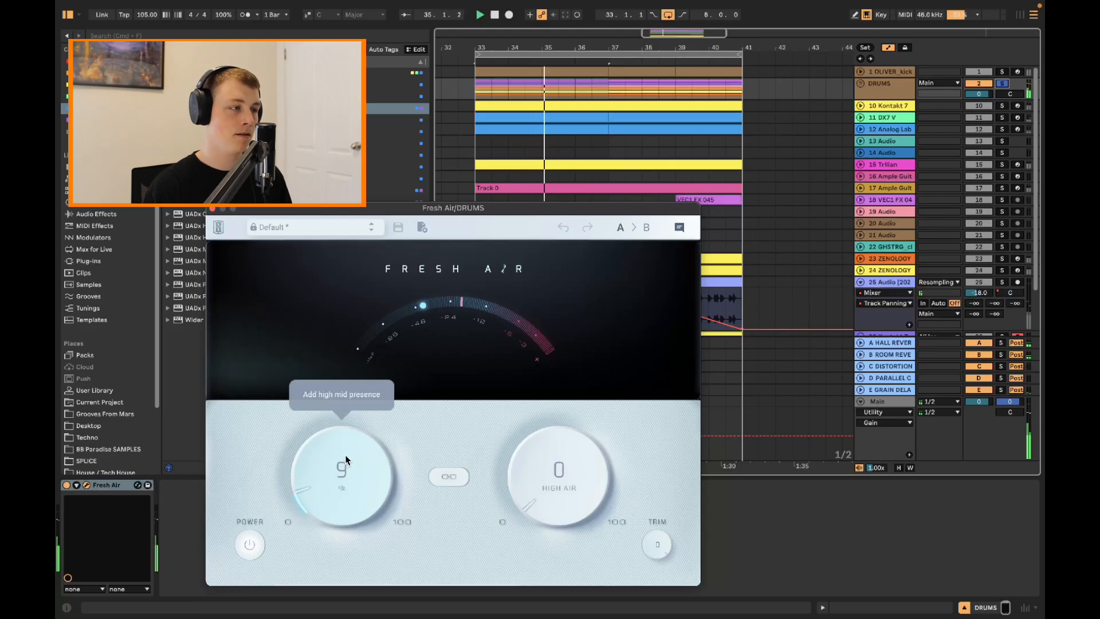
left_click_drag(549, 487, 549, 437)
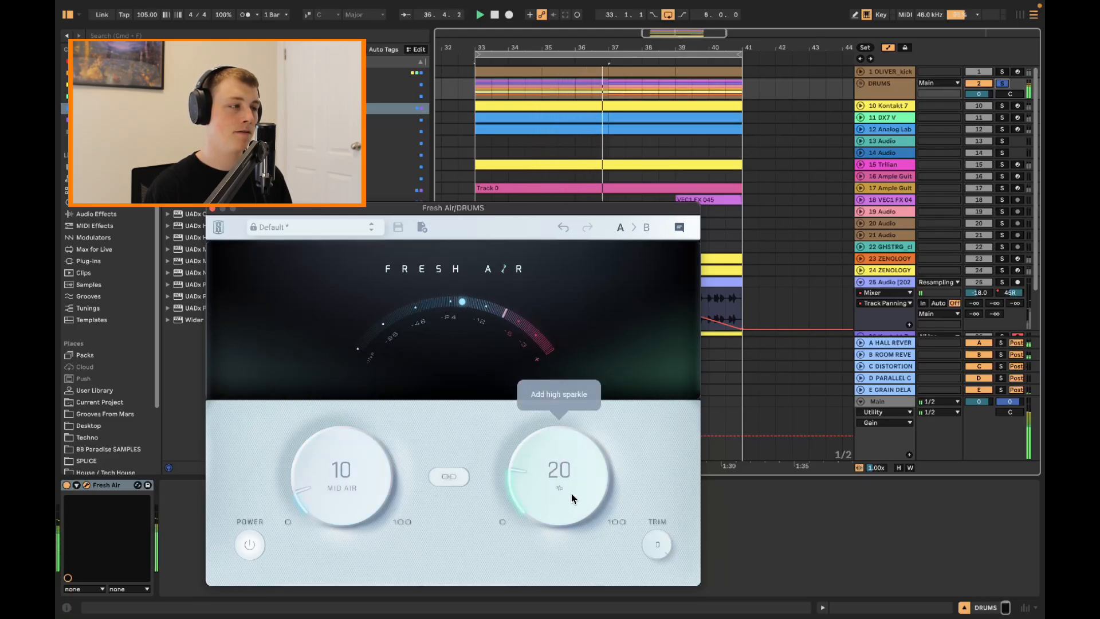
left_click_drag(570, 493, 573, 484)
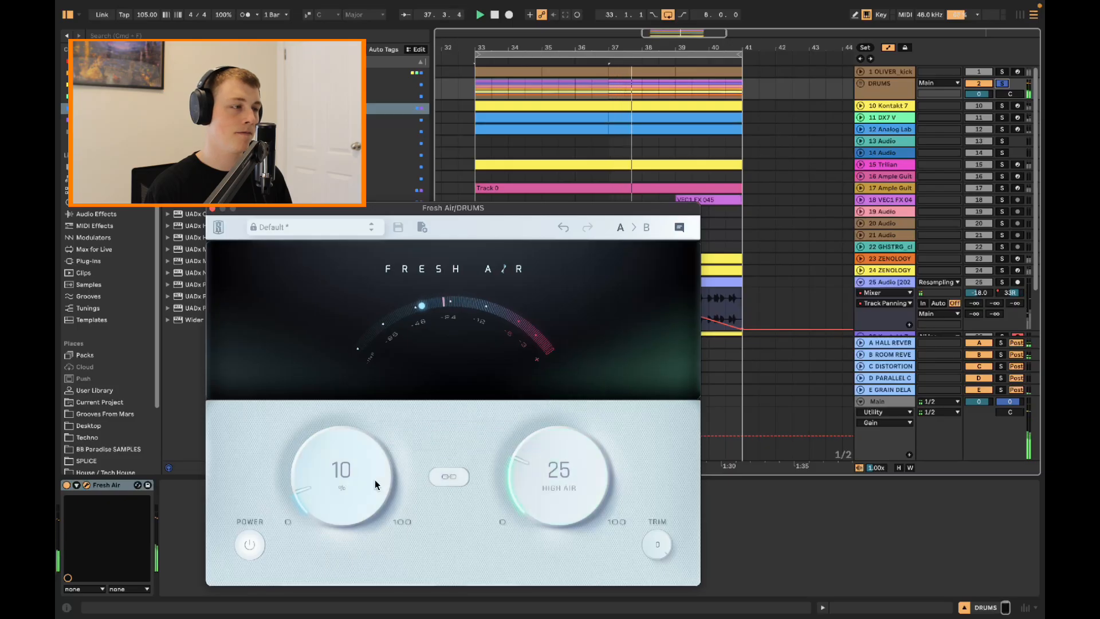
left_click_drag(376, 484, 376, 471)
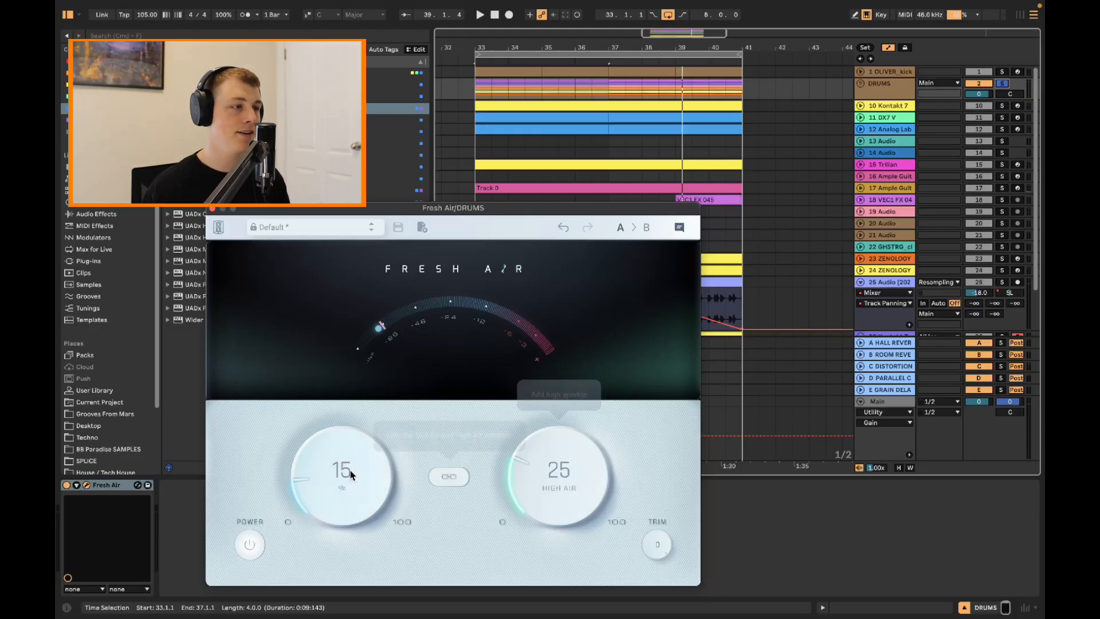
left_click_drag(480, 216, 384, 221)
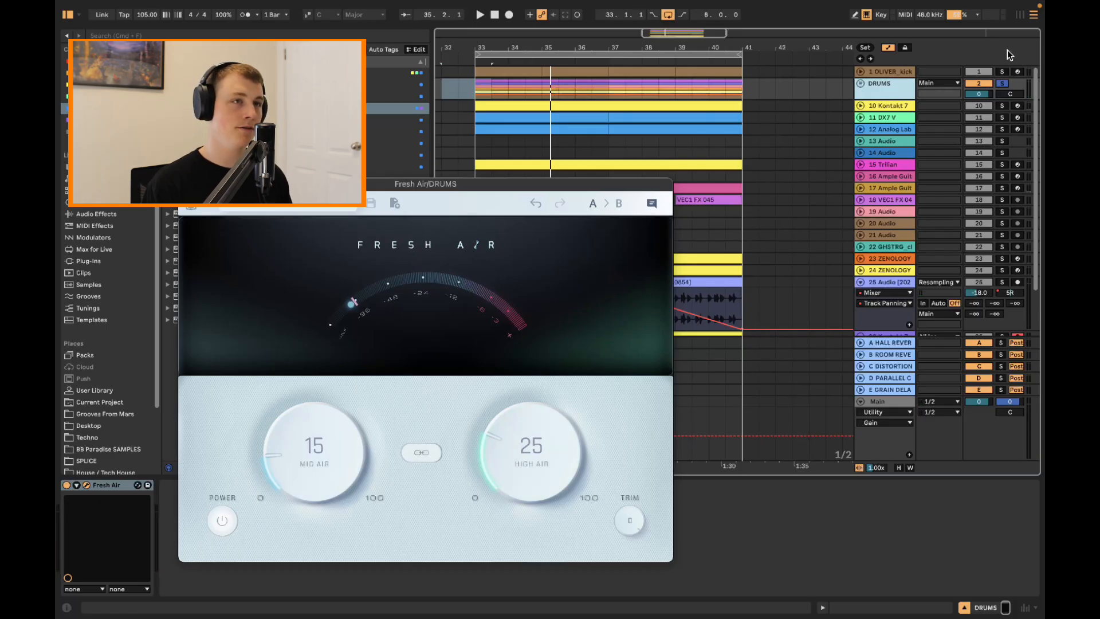
Unsolo the DRUMS group and compare the full mix with Fresh Air switched off and back on
left_click(1002, 83)
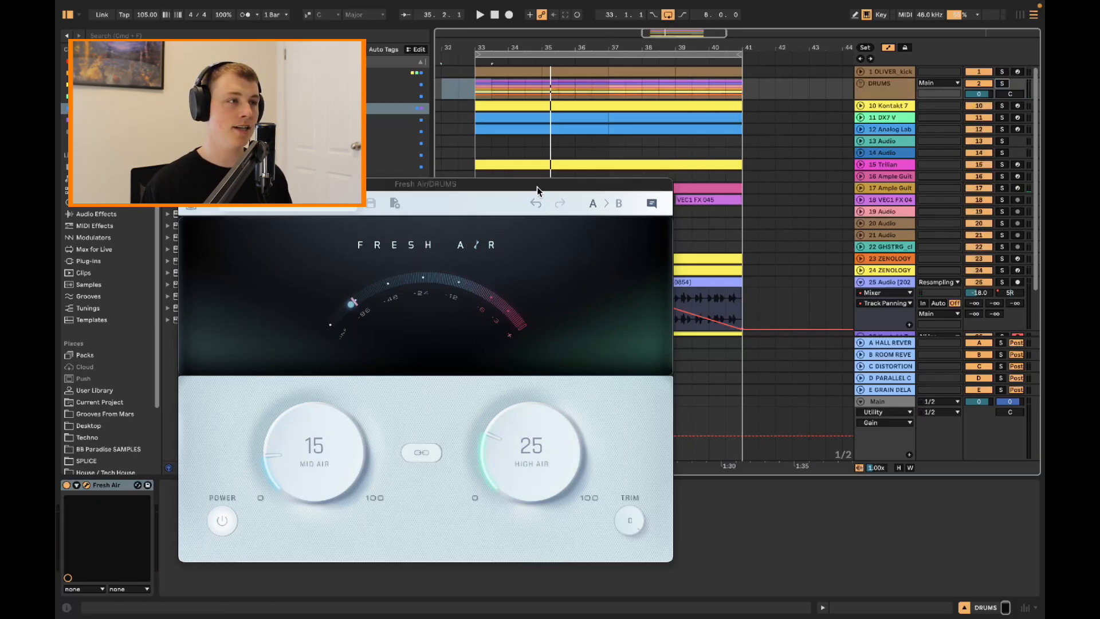
left_click_drag(537, 187, 711, 202)
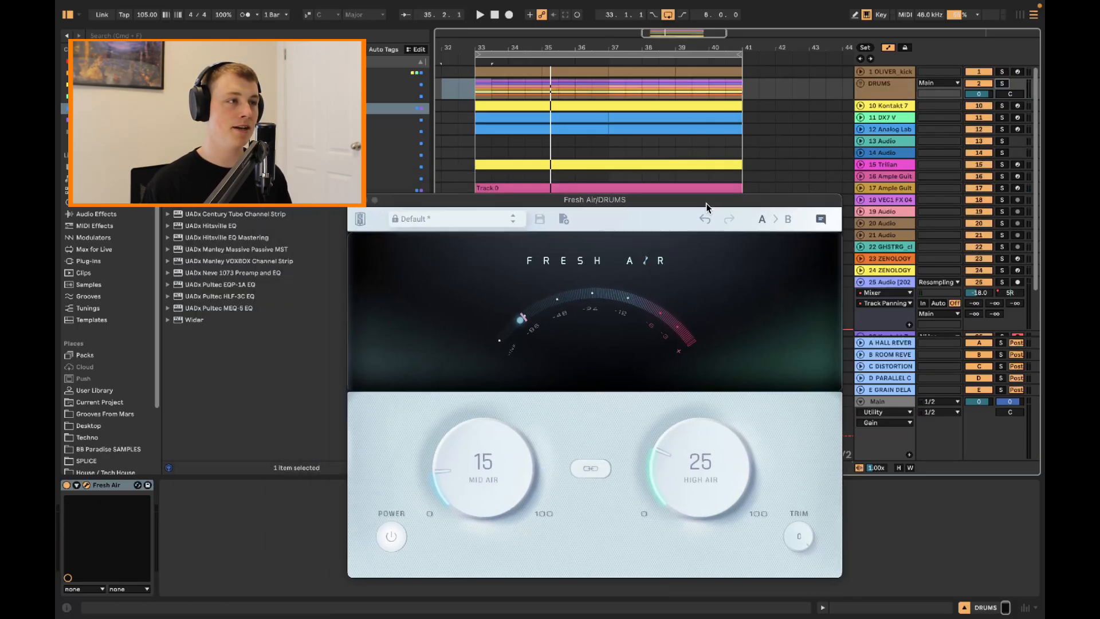
left_click(67, 486)
key("space")
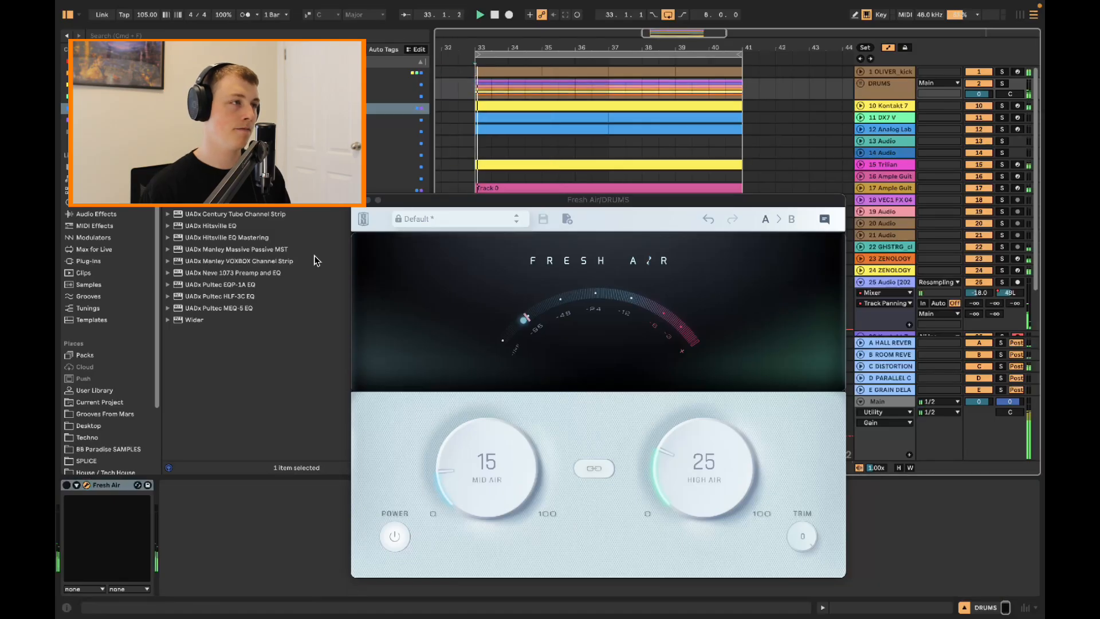
left_click(67, 485)
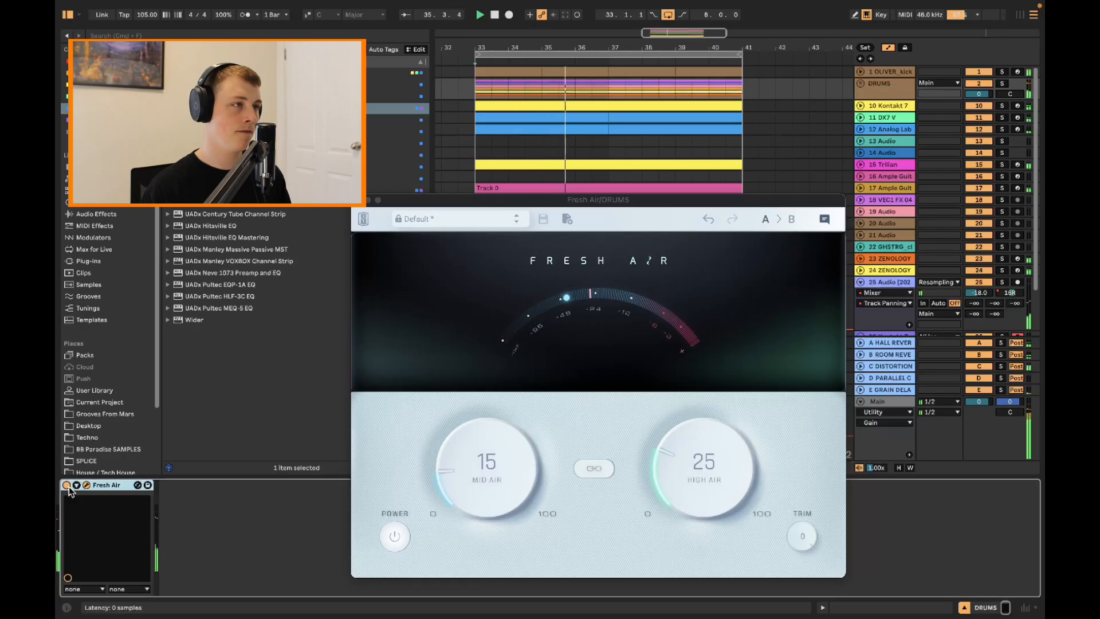
Try Fresh Air's High Air at 20 on the drums and set it back to 25
left_click_drag(727, 484, 722, 498)
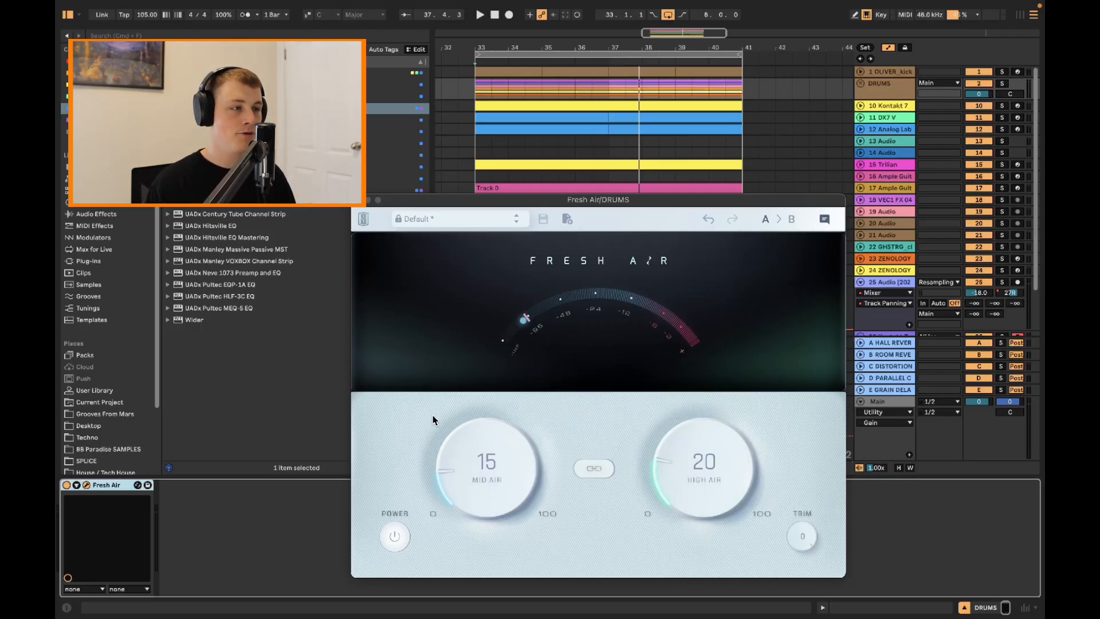
left_click_drag(696, 461, 697, 449)
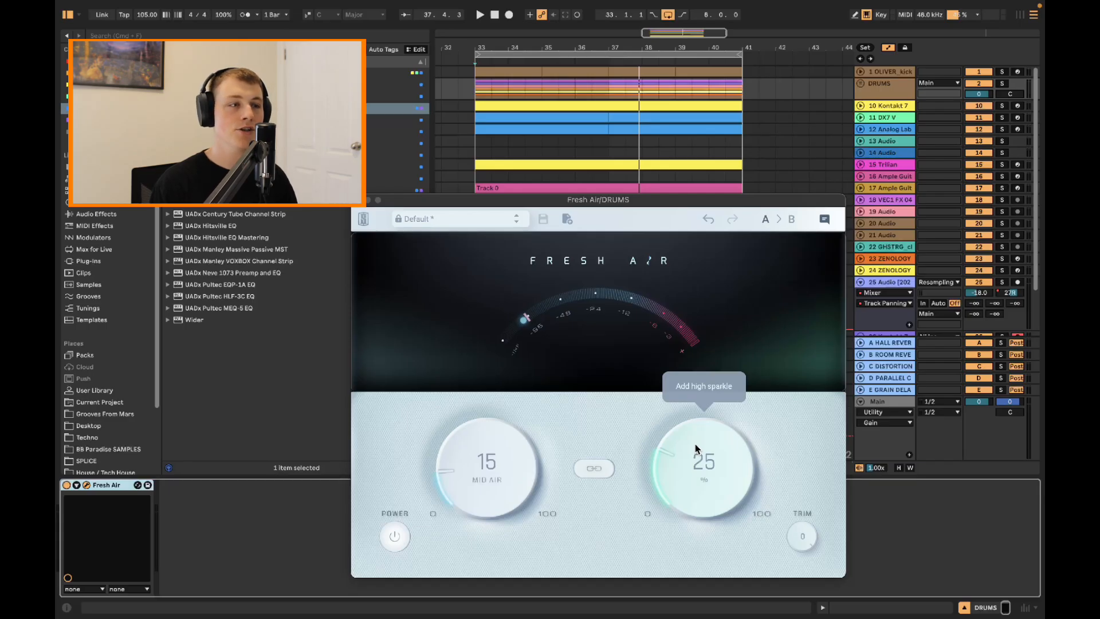
Play the loop with the DRUMS group soloed and unfold the group to show its individual tracks
left_click(864, 86)
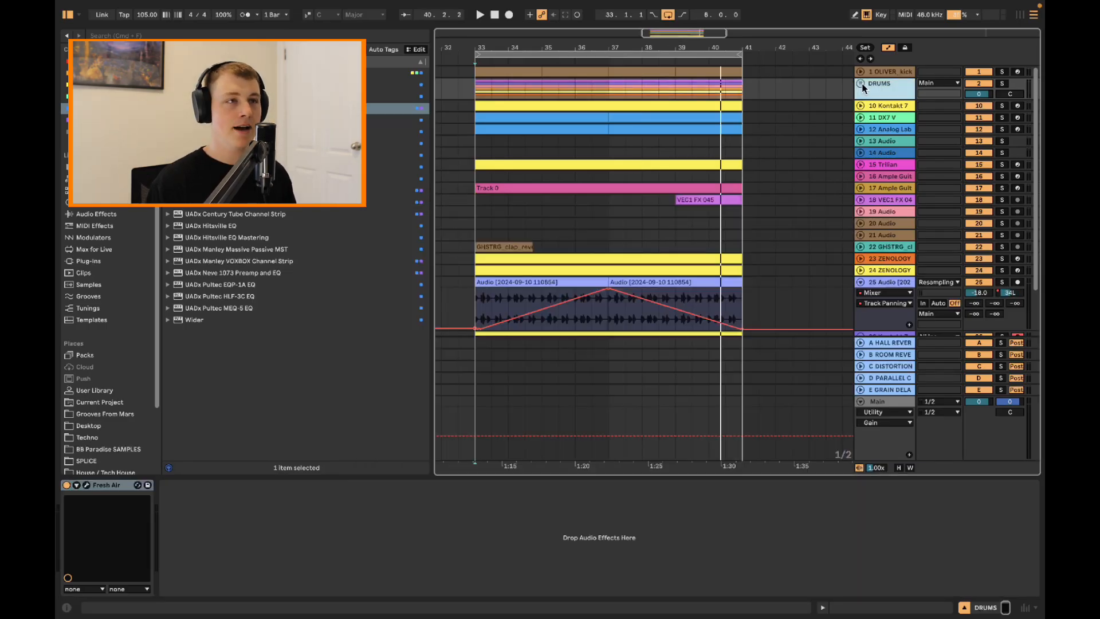
key("space")
left_click(1002, 84)
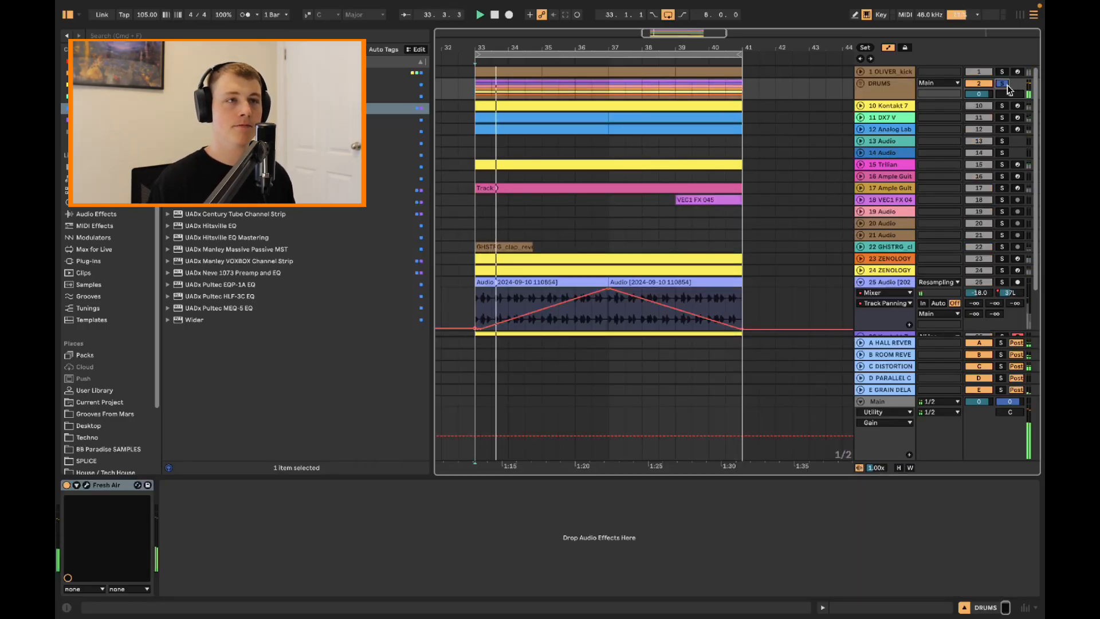
left_click(860, 83)
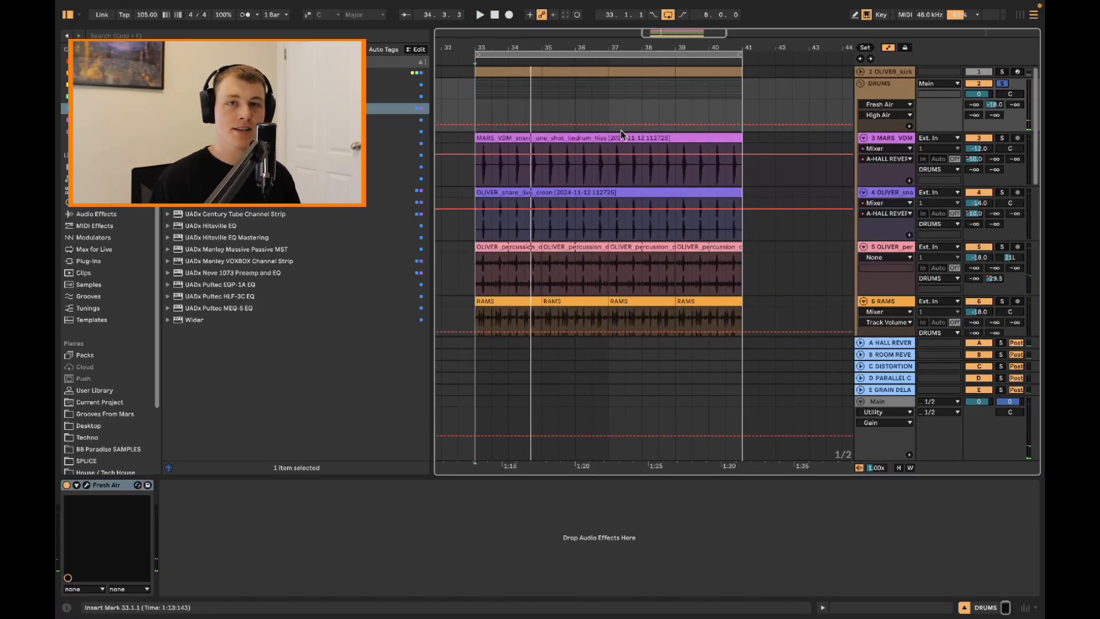
Check Fresh Air's settings on the DRUMS group and close the plugin window
left_click(898, 97)
left_click(137, 485)
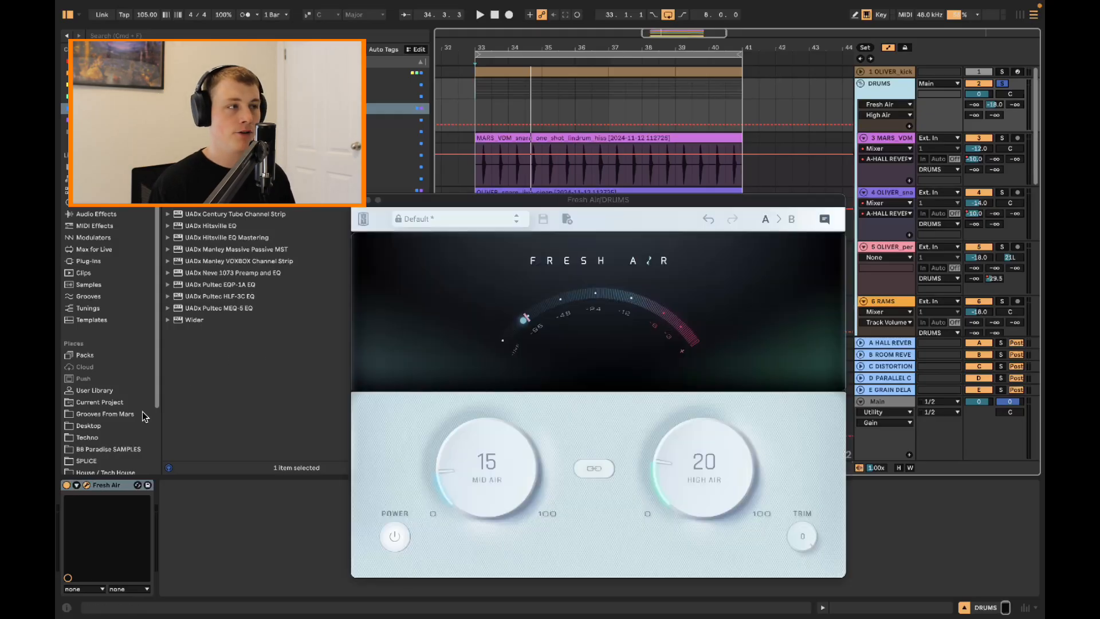
left_click(359, 200)
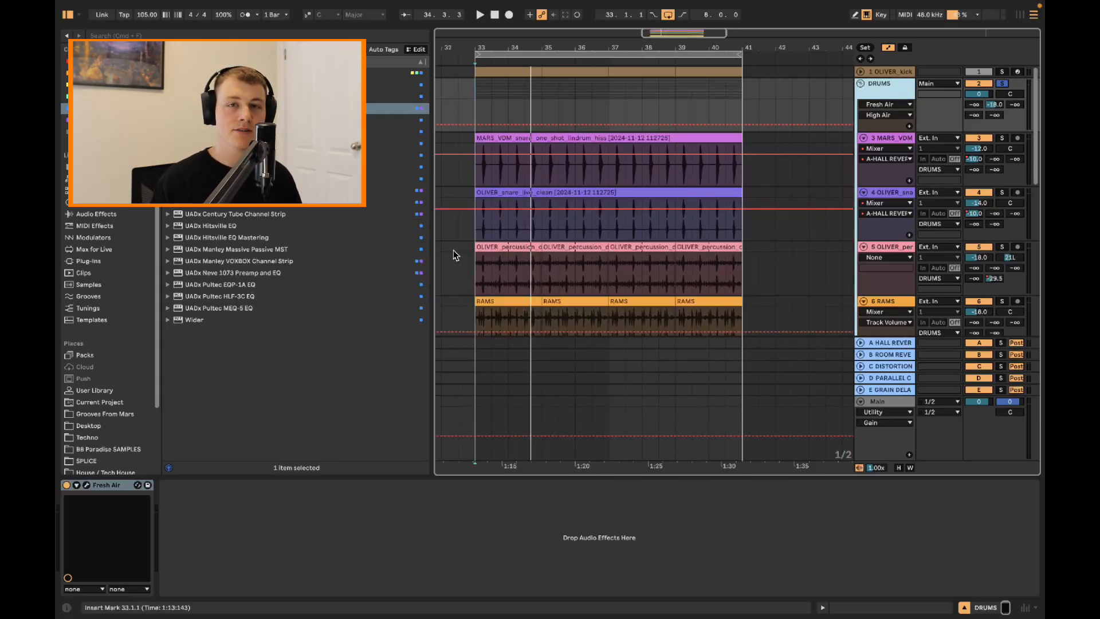
Group the two snare tracks inside DRUMS and add Fresh Air to the new group
left_click(897, 135)
left_click(881, 193, "shift")
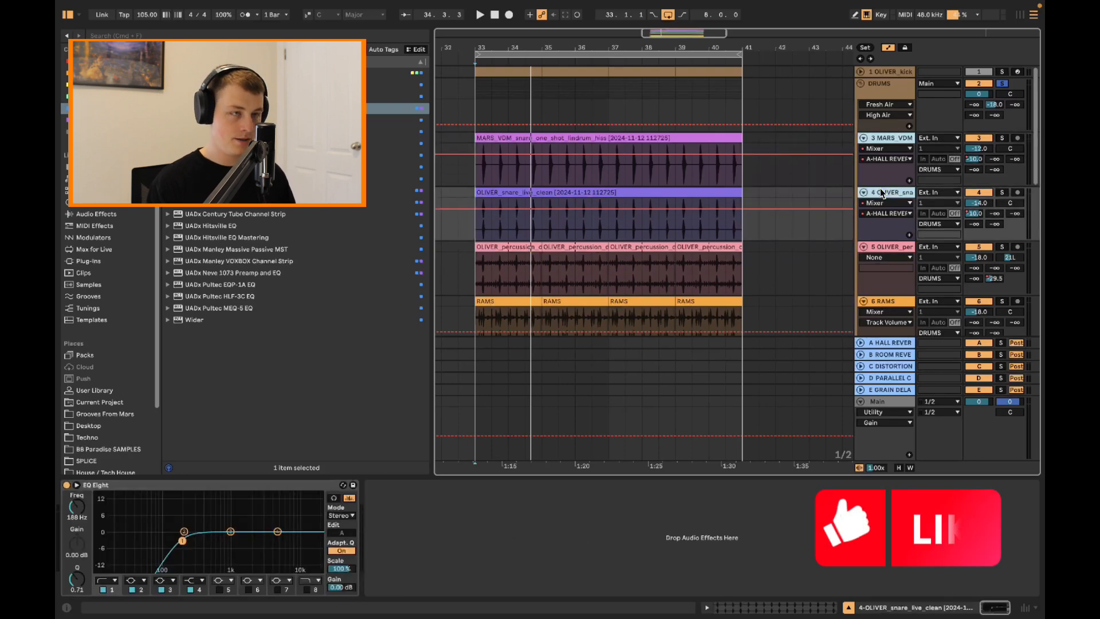
key("super+g")
double_click(897, 141)
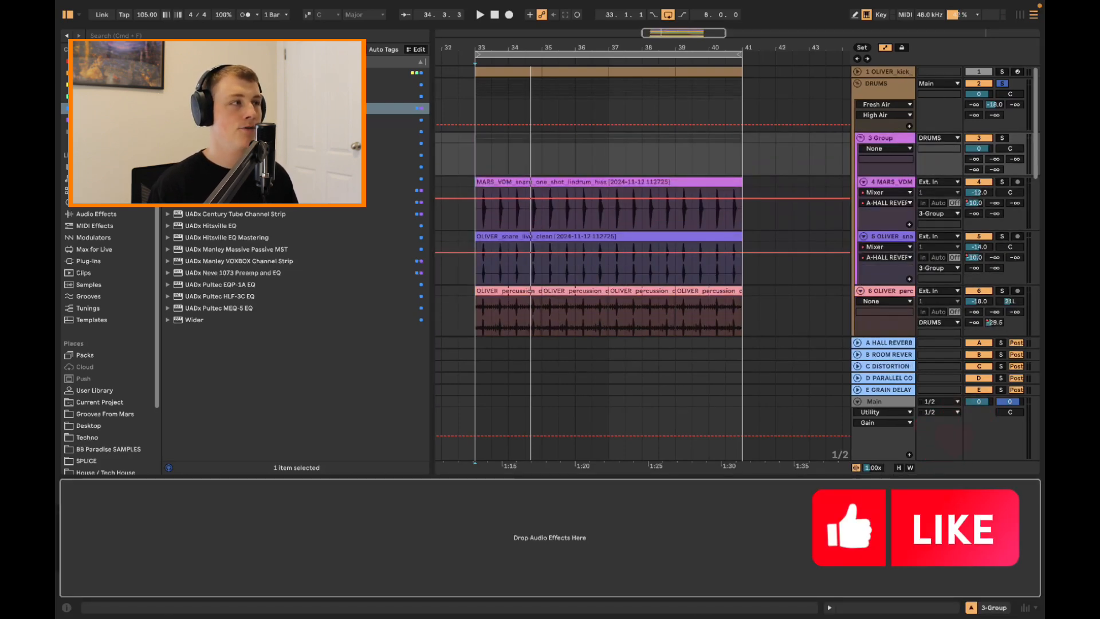
left_click_drag(229, 109, 401, 513)
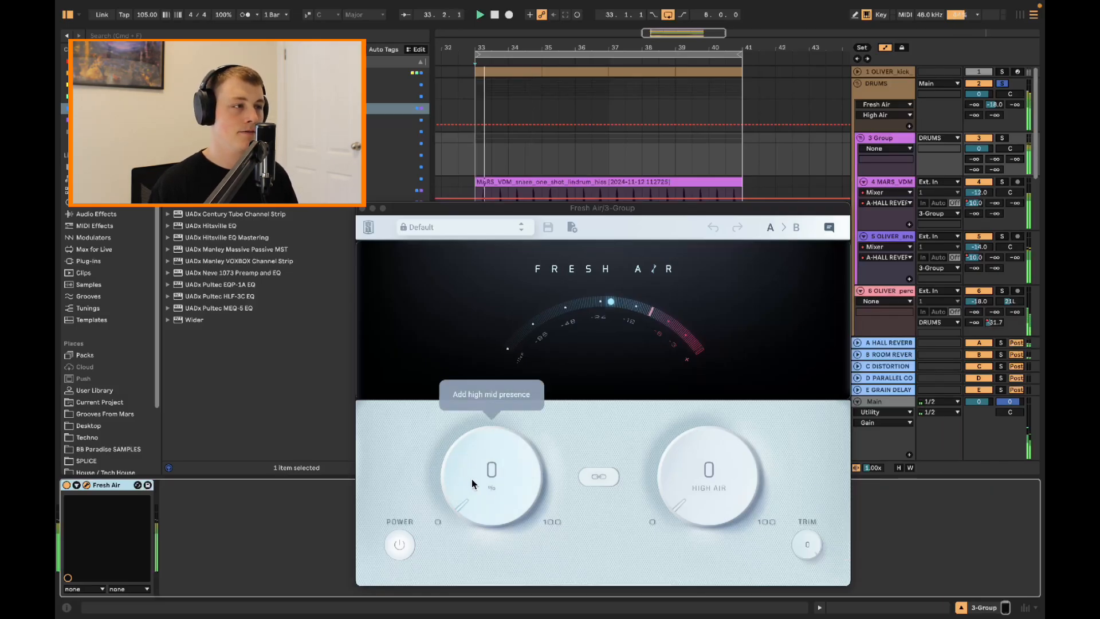
Set Mid Air to 25 on the snare group's Fresh Air and unsolo DRUMS to compare it bypassed in the full mix
left_click_drag(473, 483, 489, 428)
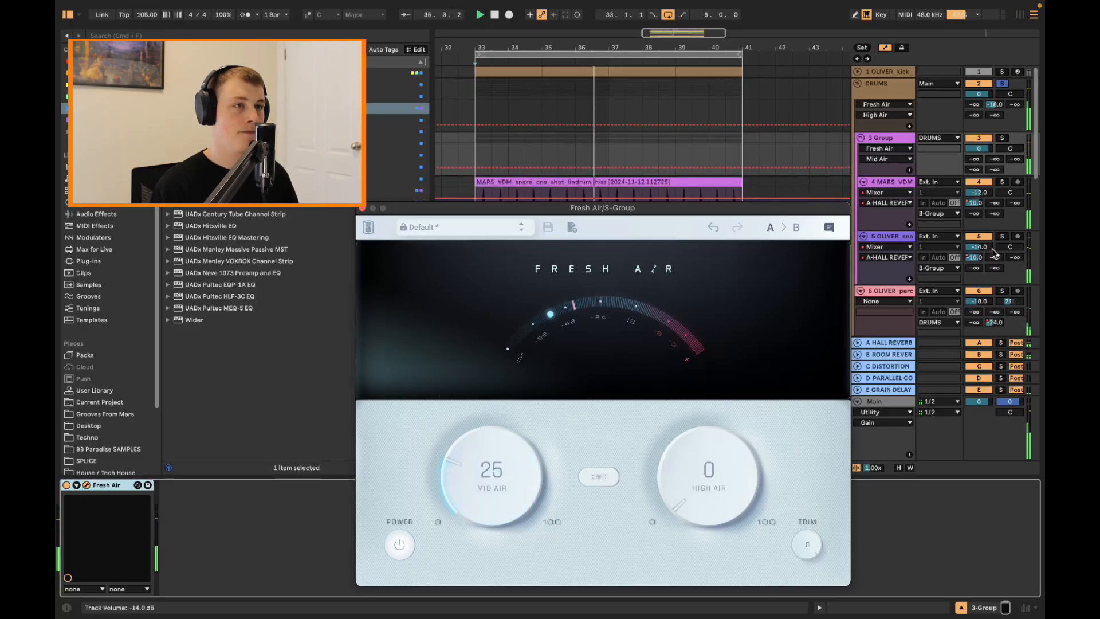
left_click(1001, 139)
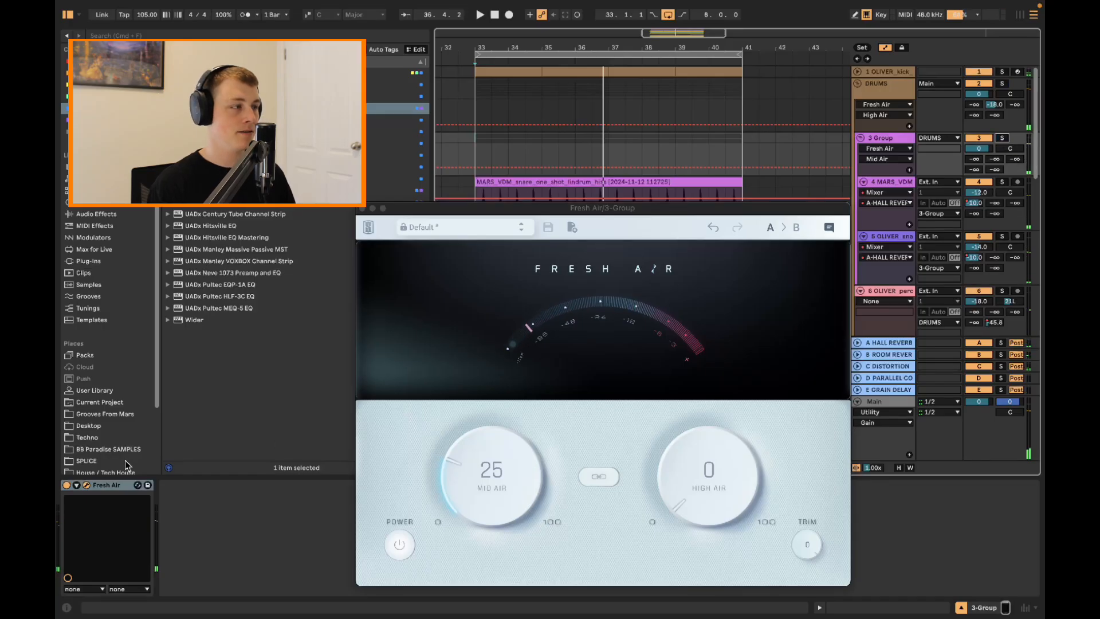
left_click(64, 485)
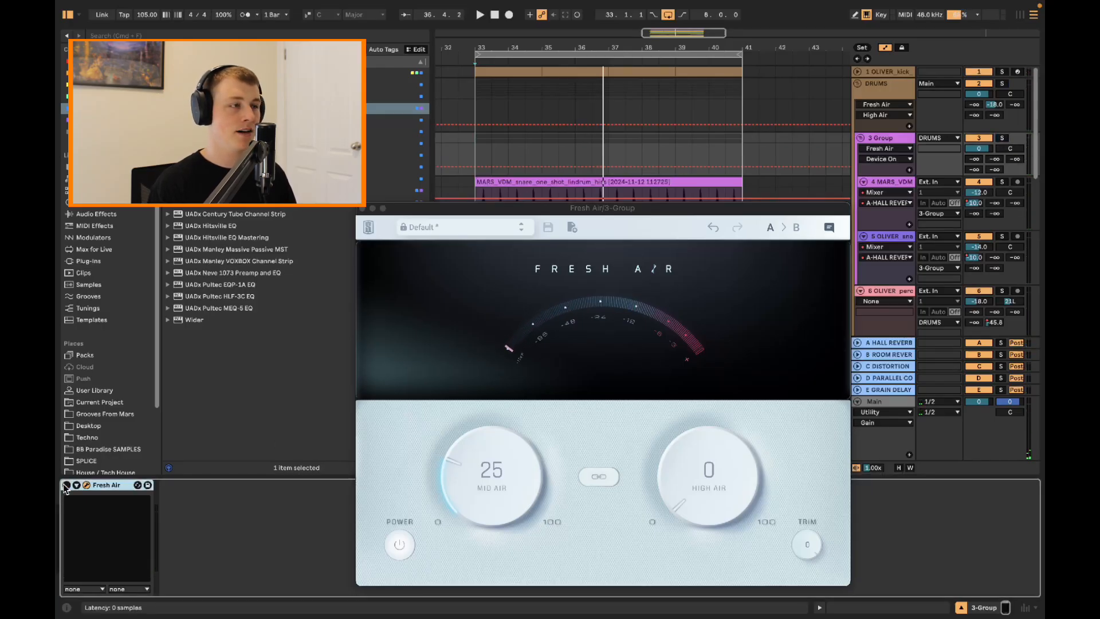
key("space")
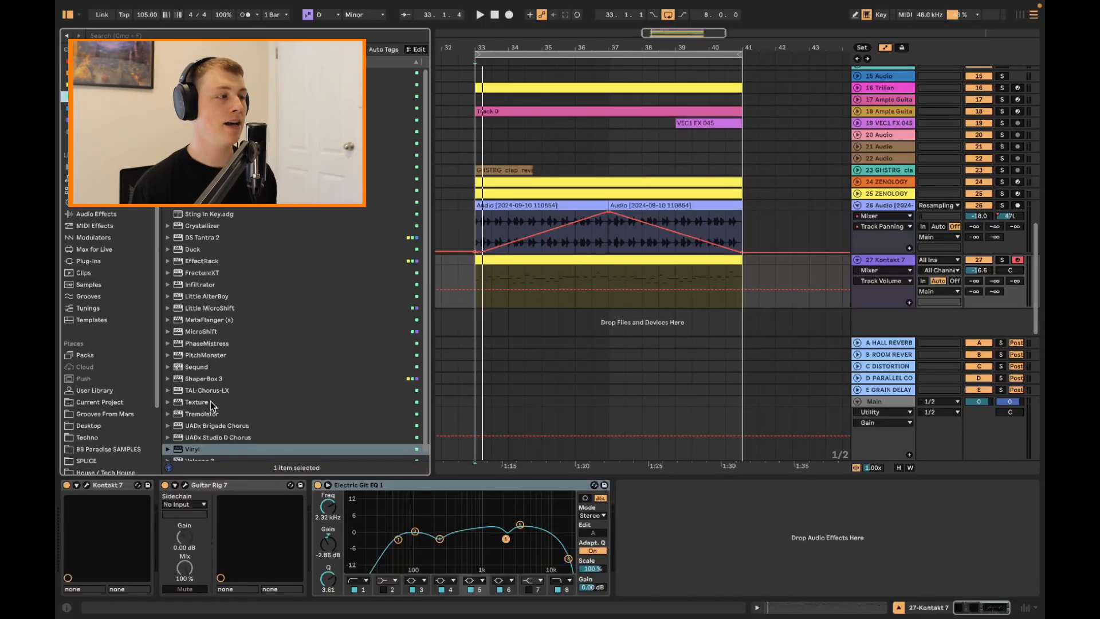
Look over the available chorus plugins: TAL-Chorus-LX, UADx Brigade Chorus and UADx Studio D Chorus
left_click(213, 392)
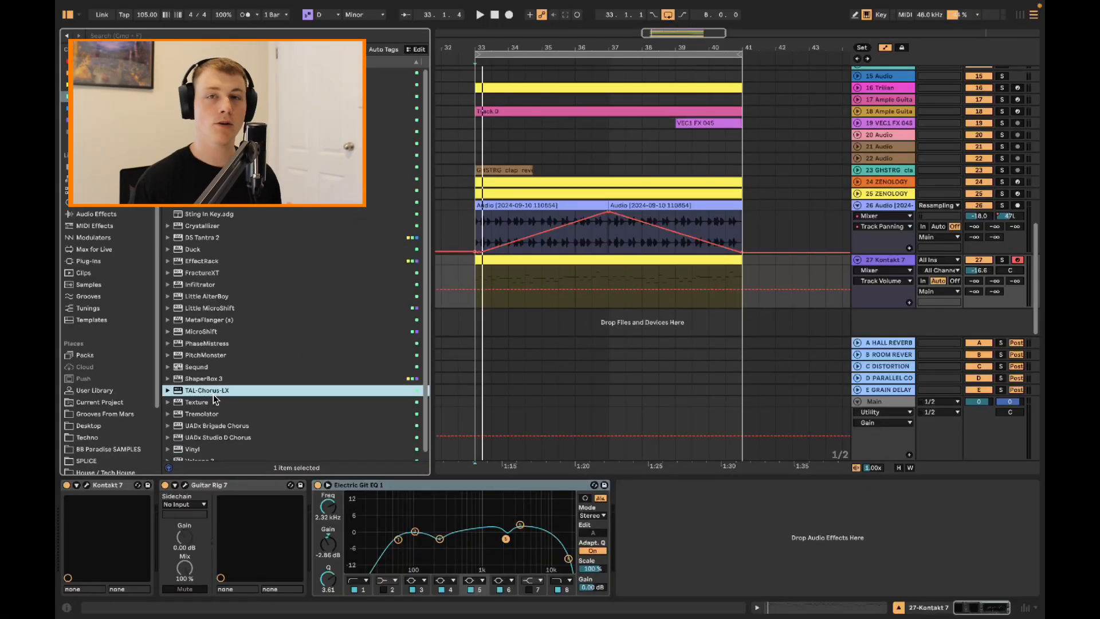
left_click(241, 425)
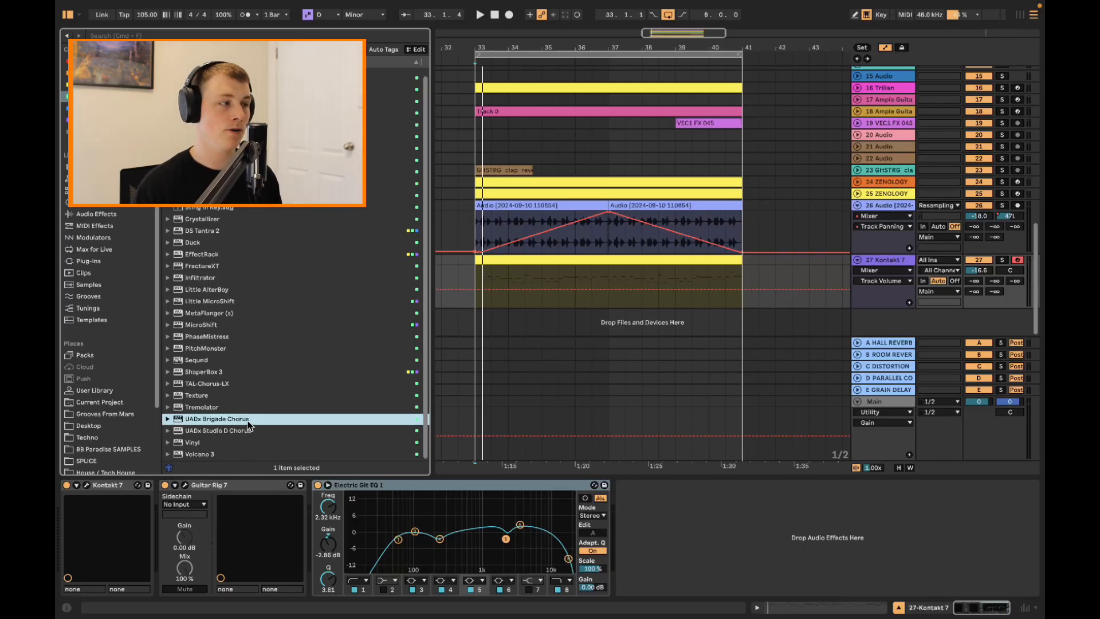
left_click(246, 427)
scroll(240, 423, "up", 1)
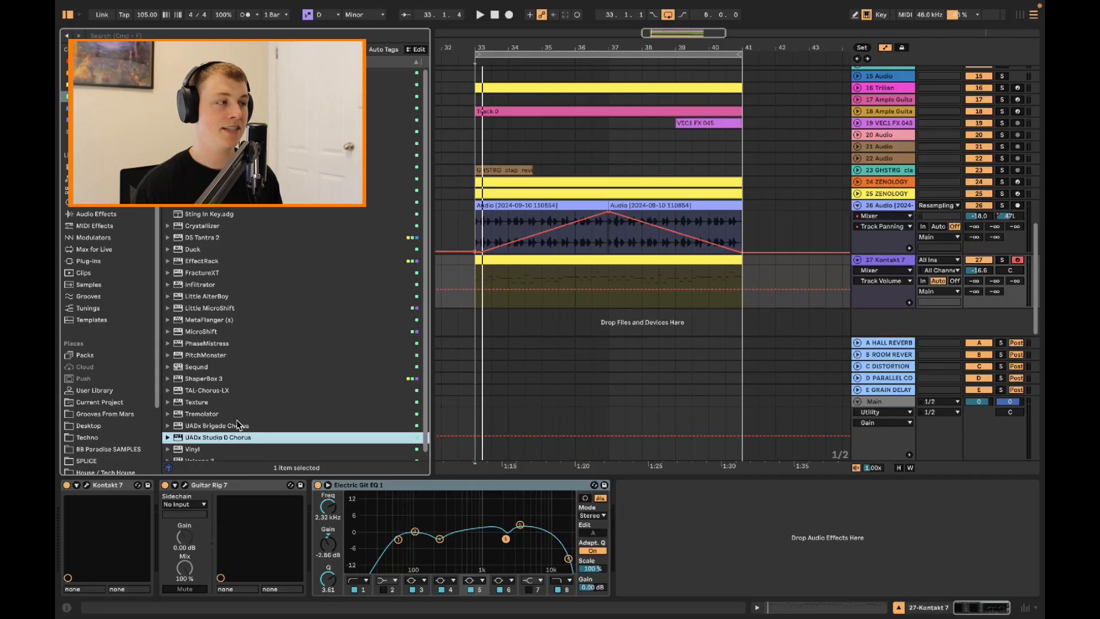
Insert TAL-Chorus-LX between Kontakt 7 and Guitar Rig 7 on the Kontakt 7 track and close its window
left_click(211, 390)
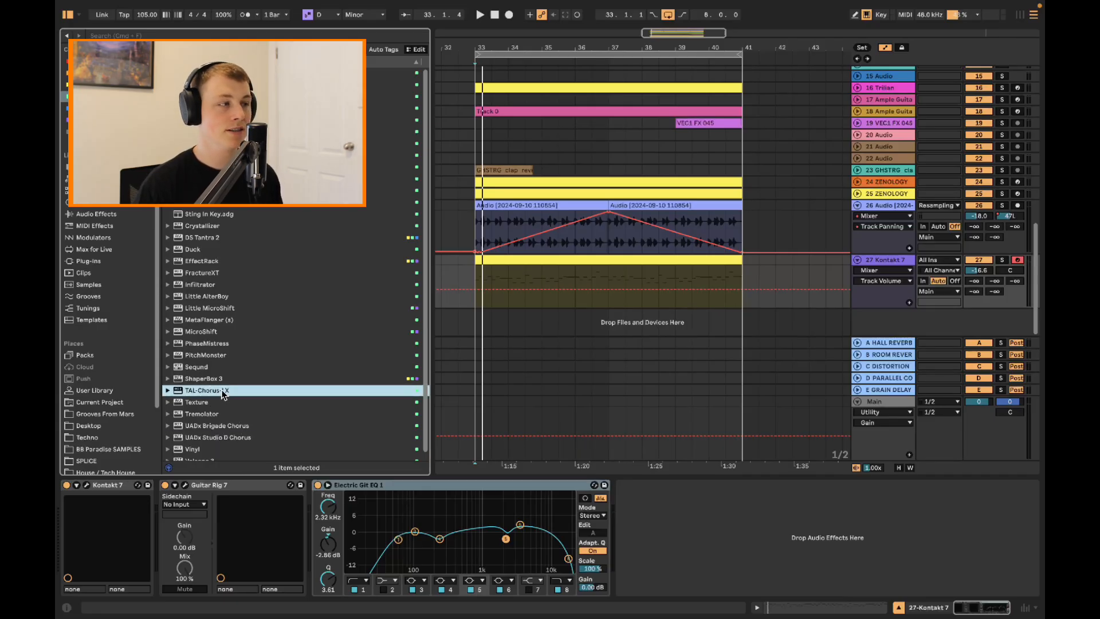
left_click_drag(222, 395, 201, 522)
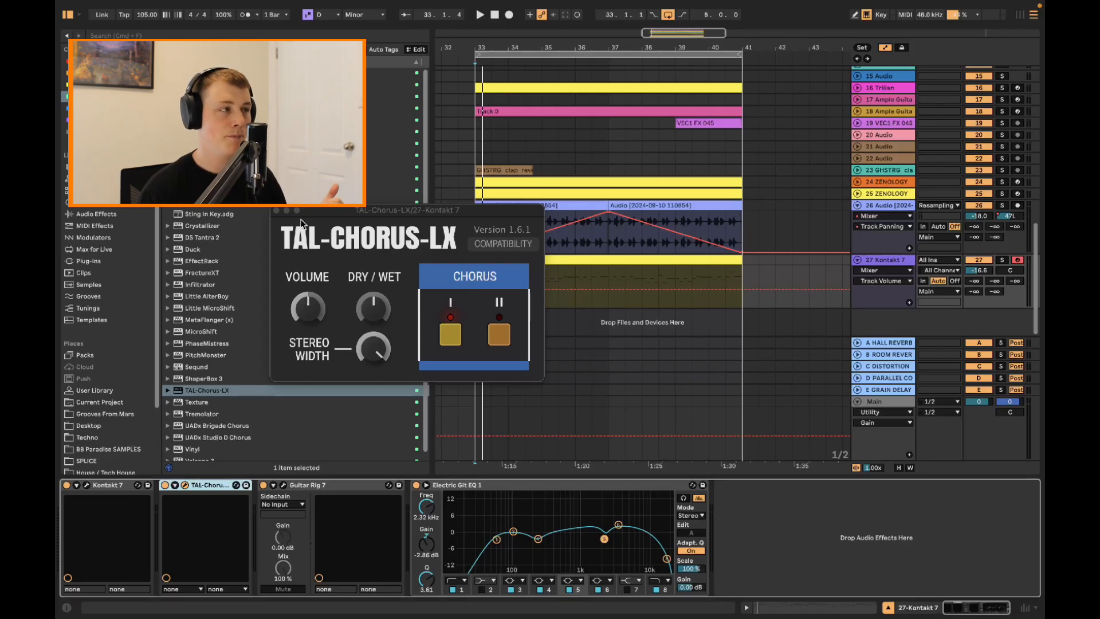
left_click(276, 210)
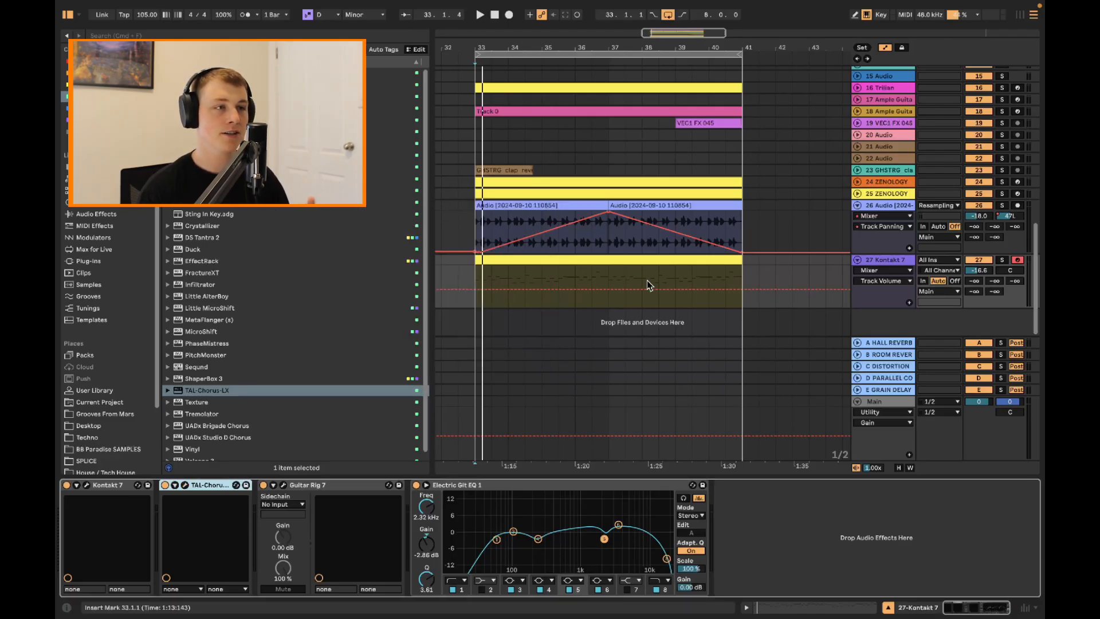
Solo the Kontakt 7 track during playback and compare its sound with TAL-Chorus-LX switched off and on
left_click(721, 259)
left_click(1002, 259)
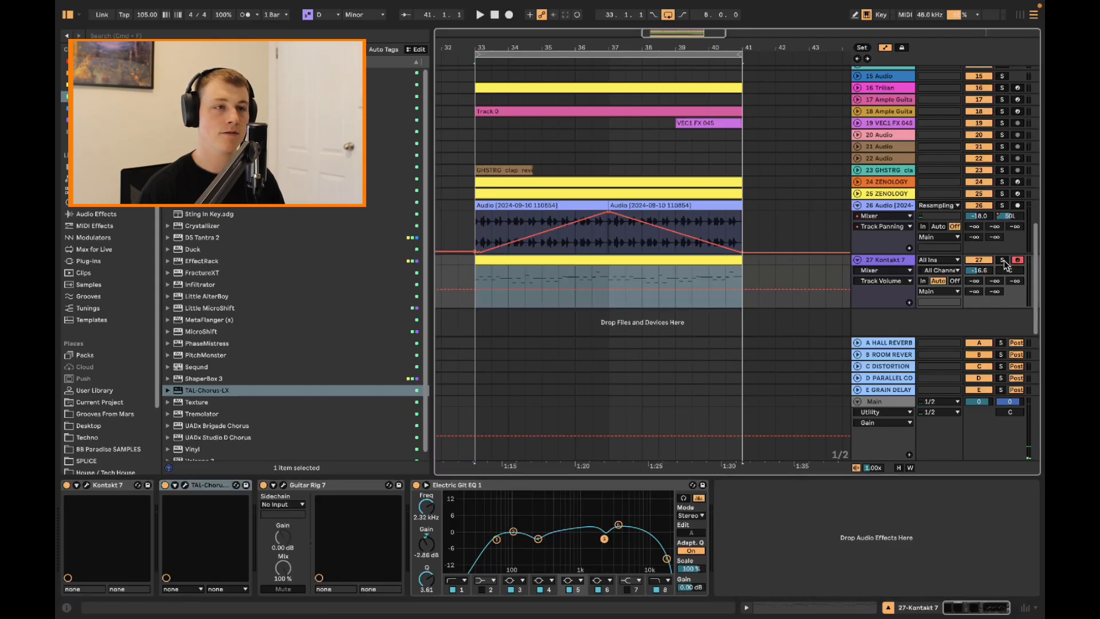
key("space")
left_click(185, 486)
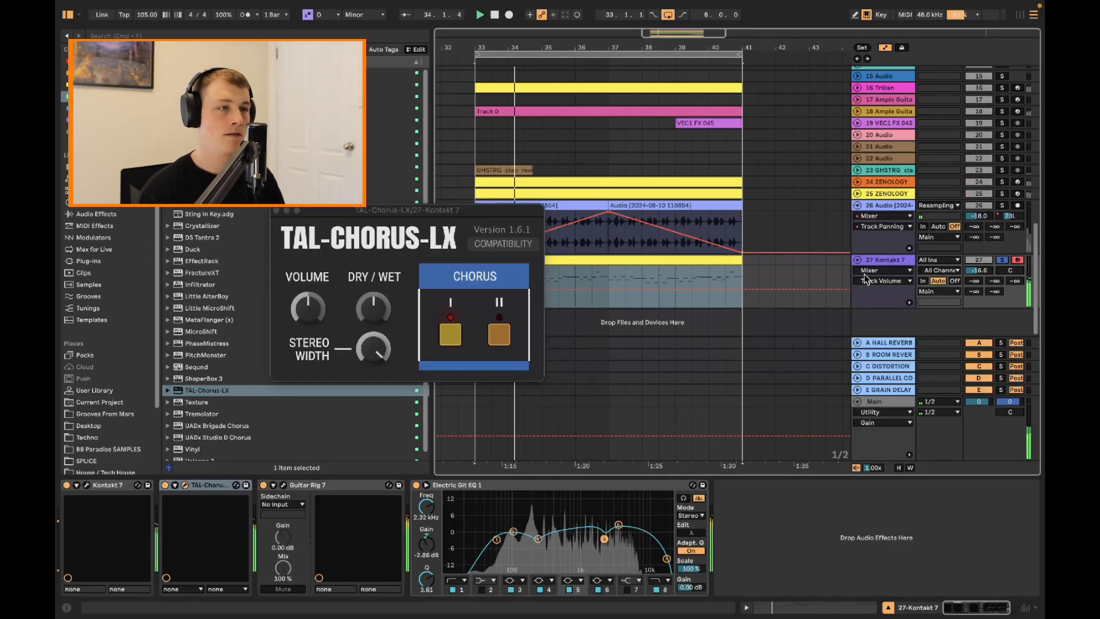
left_click(166, 486)
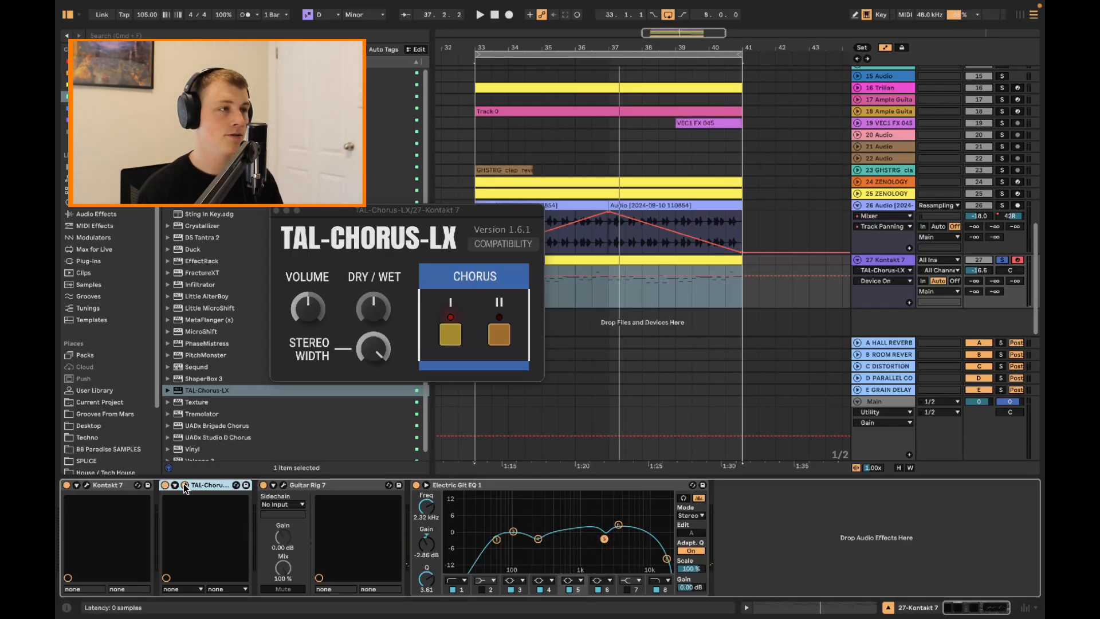
Turn TAL-Chorus-LX's Volume down slightly and listen to the guitar with Chorus II instead of Chorus I
left_click(314, 316)
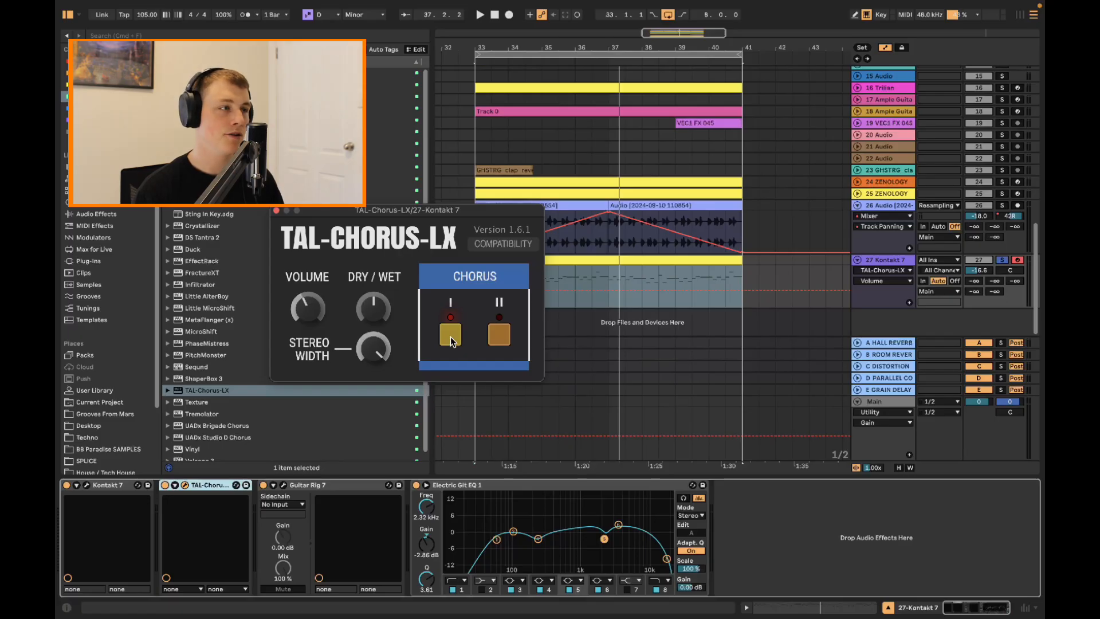
left_click(496, 343)
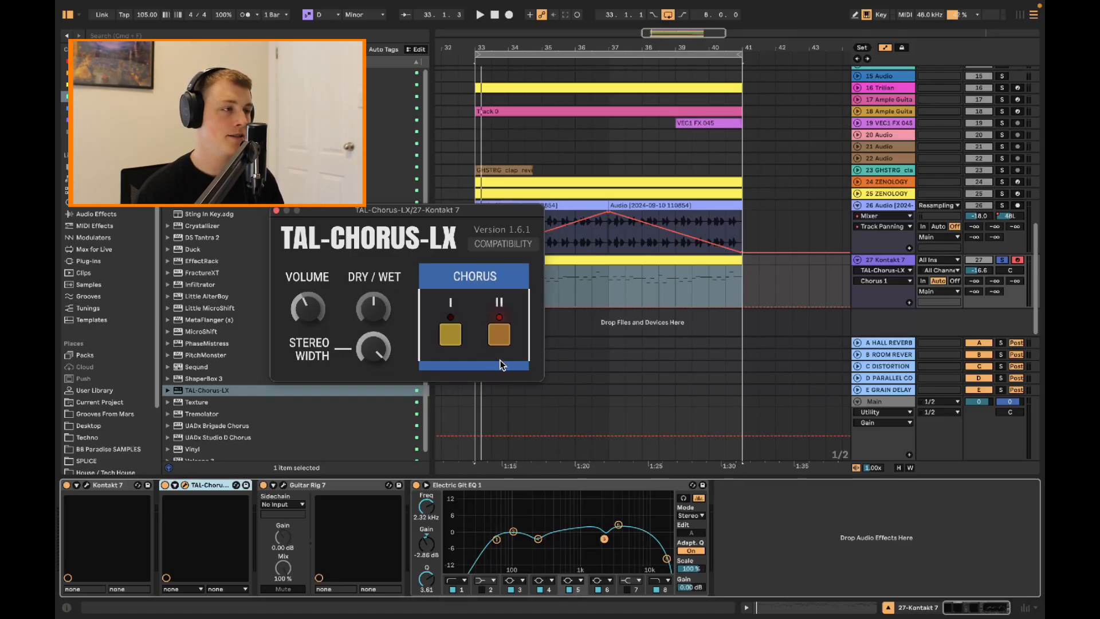
key("space")
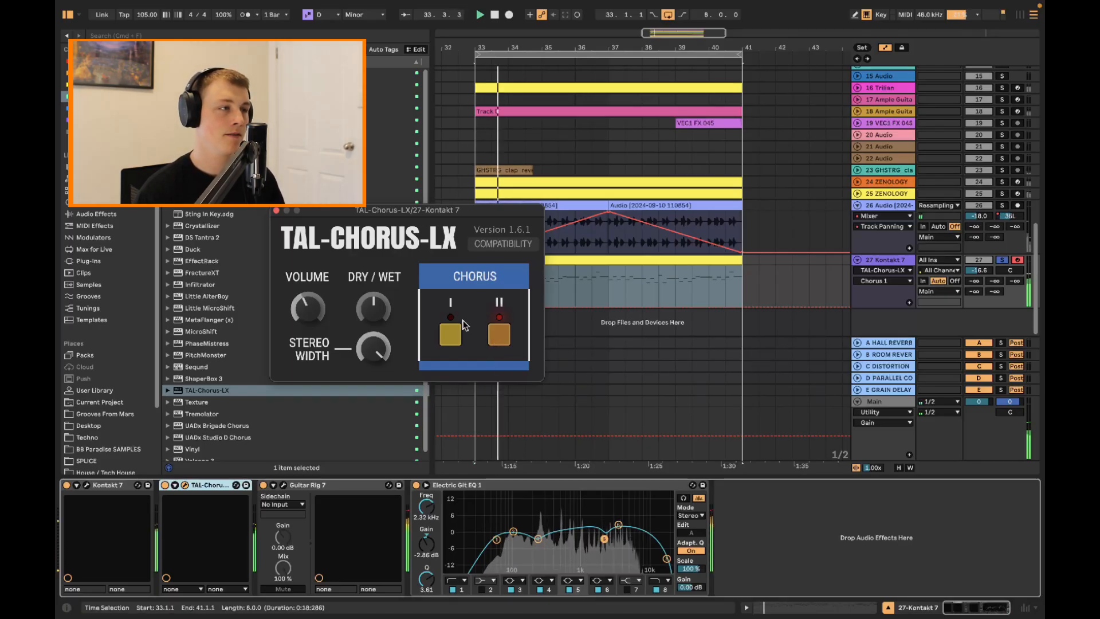
left_click(306, 311)
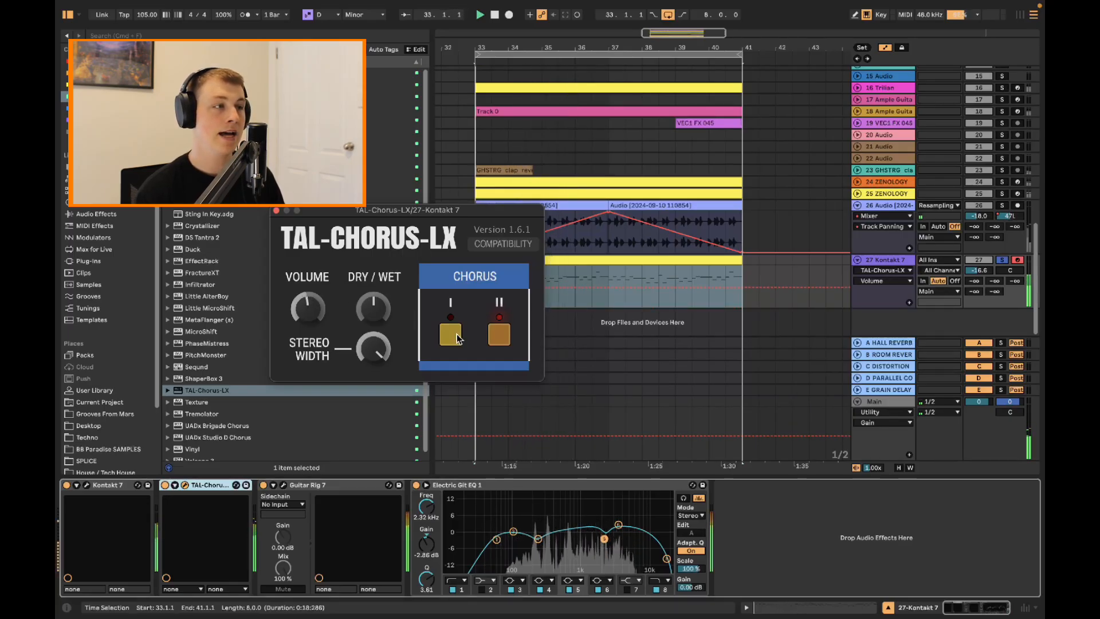
Audition Chorus I and II together in the full mix, return to Chorus I only and raise the Volume slightly
key("space")
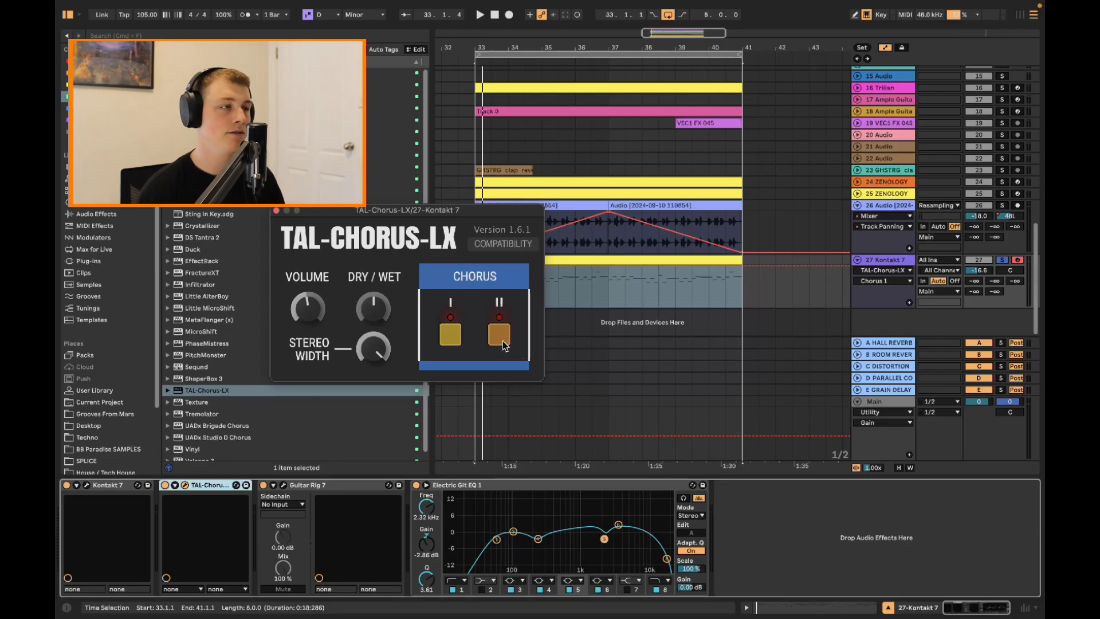
key("space")
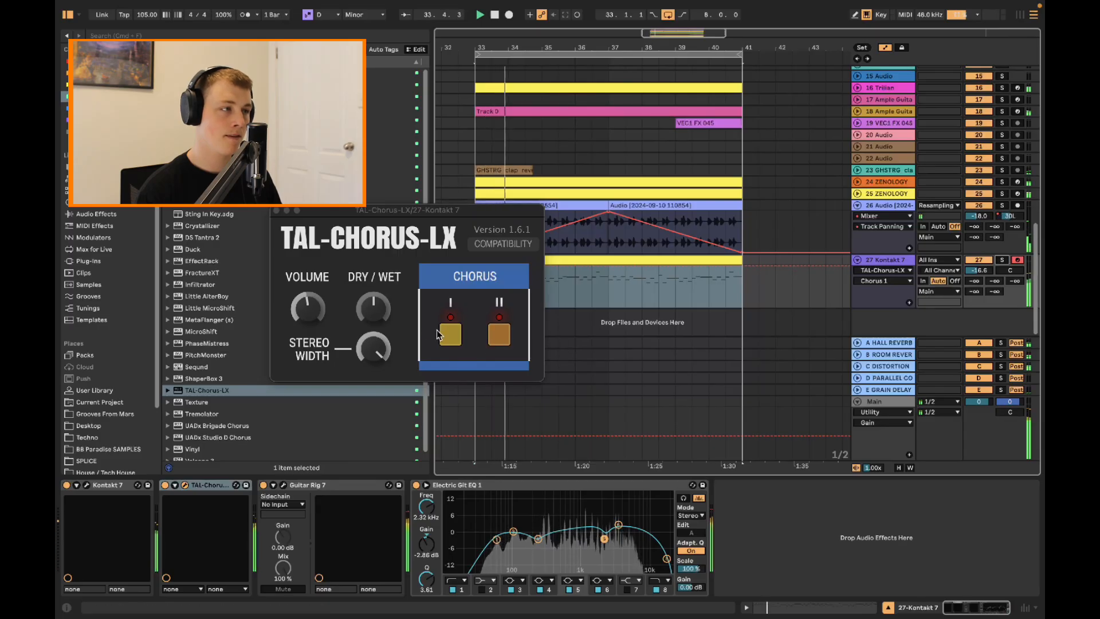
left_click(448, 338)
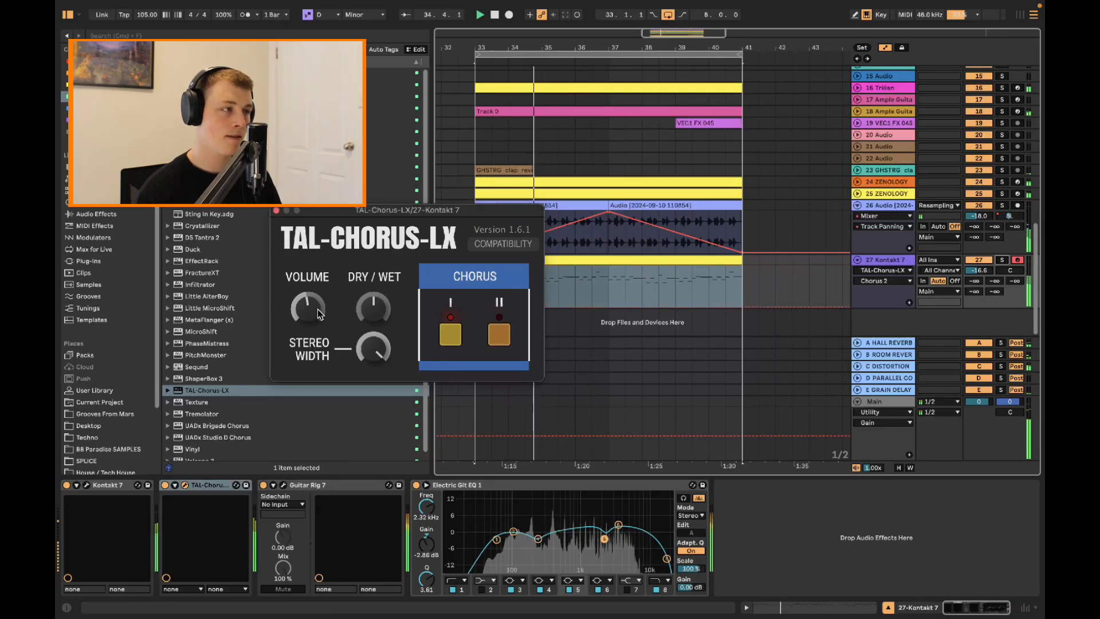
left_click_drag(315, 310, 316, 308)
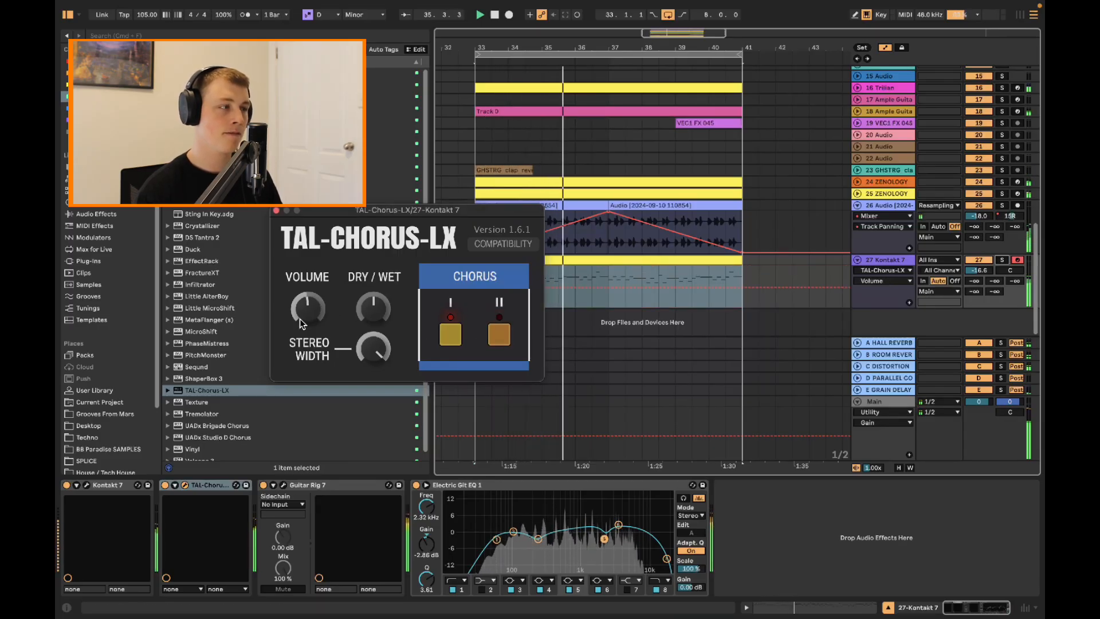
key("Delete")
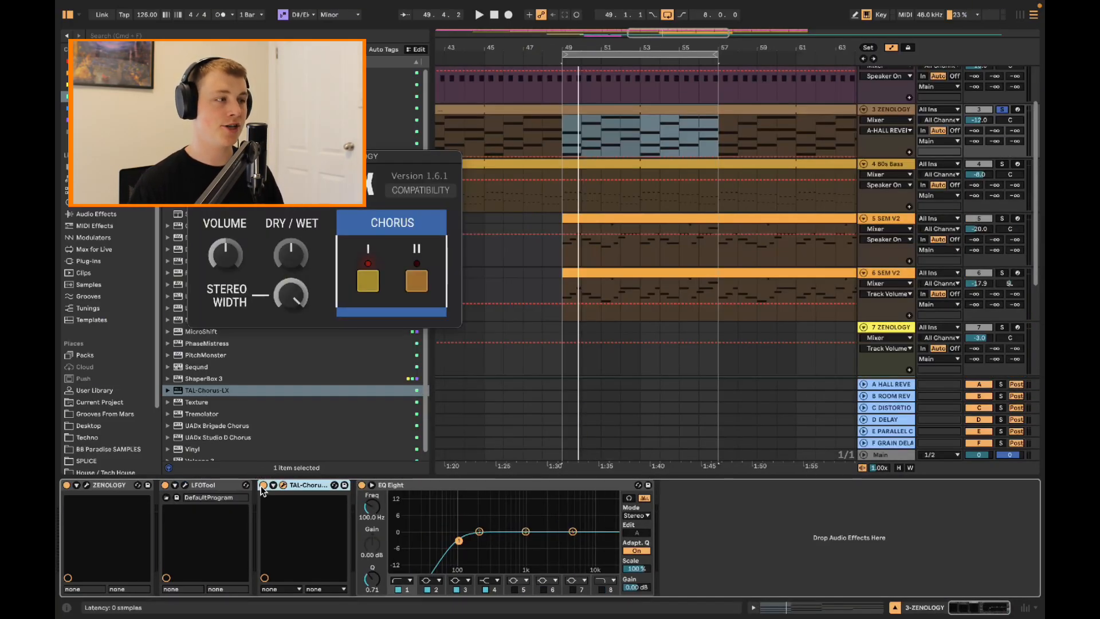
Compare the soloed ZENOLOGY track with TAL-Chorus-LX off and on in the other project
left_click(263, 486)
key("space")
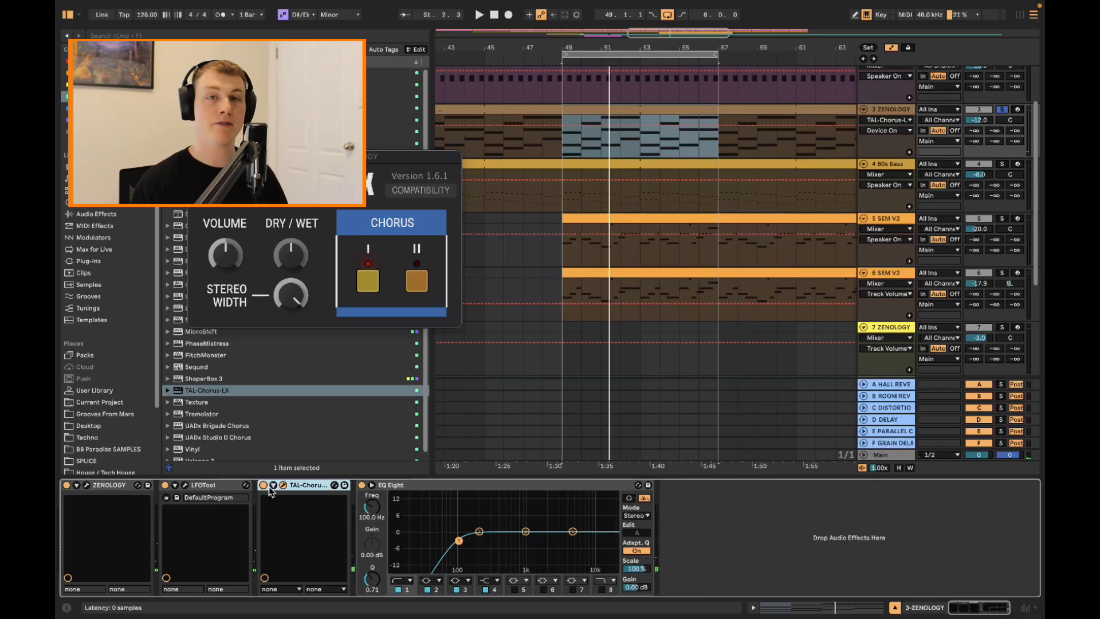
key("z")
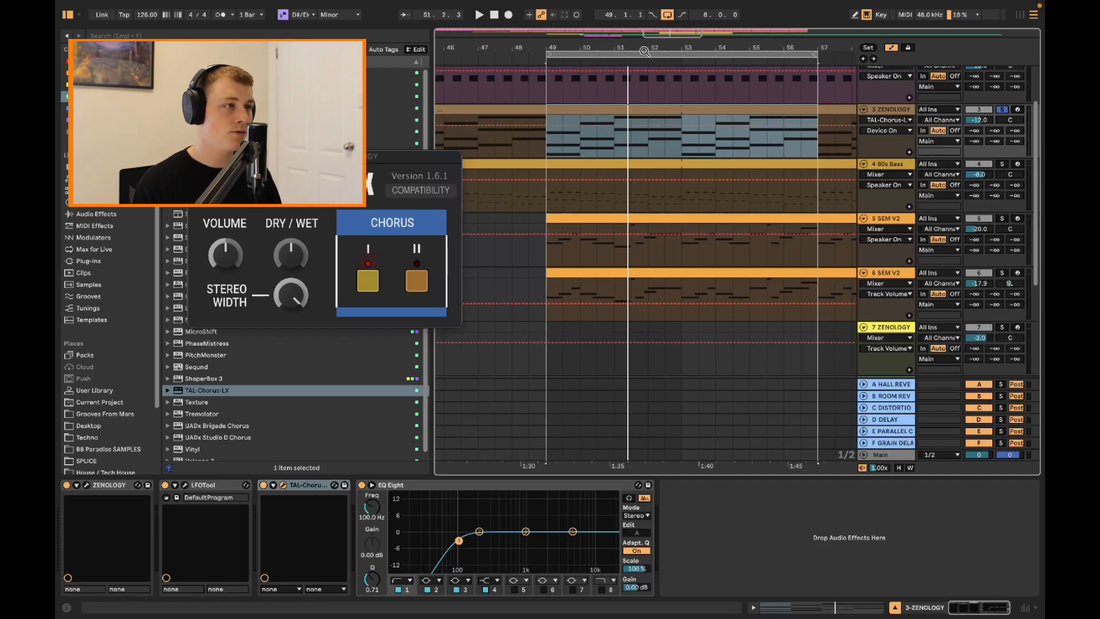
Play the ZENOLOGY loop and try Chorus II together with Chorus I in TAL-Chorus-LX
key("space")
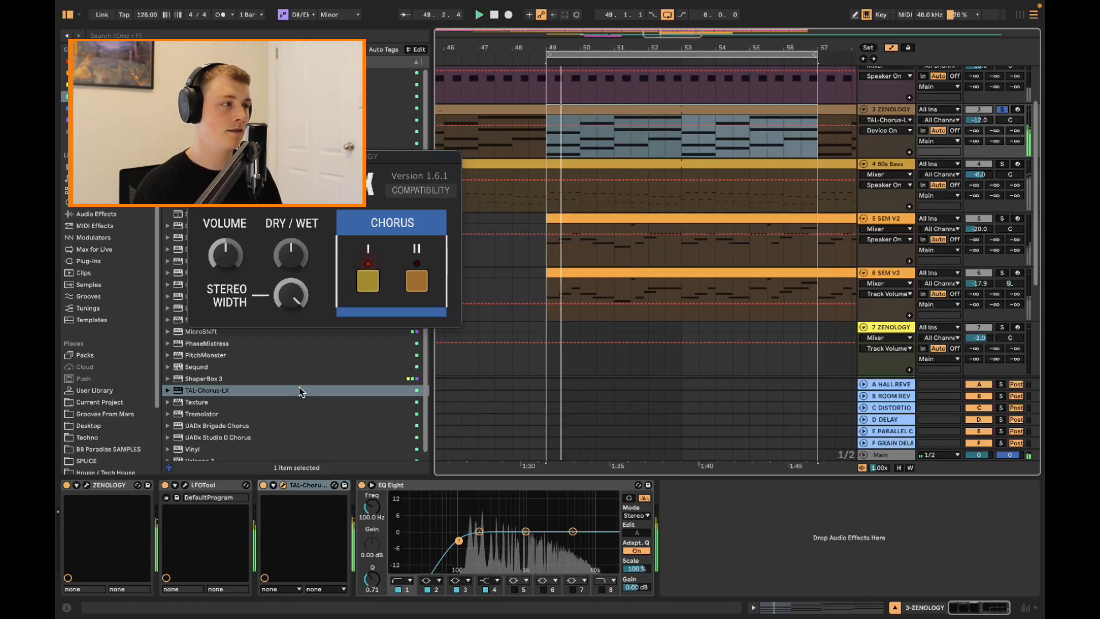
left_click(414, 282)
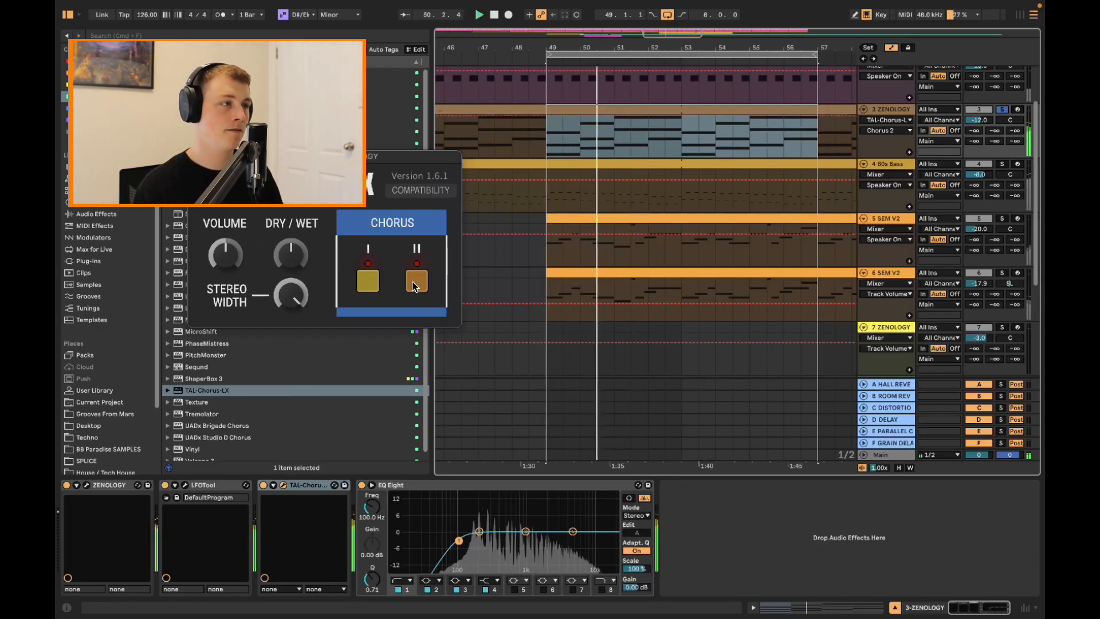
left_click(367, 278)
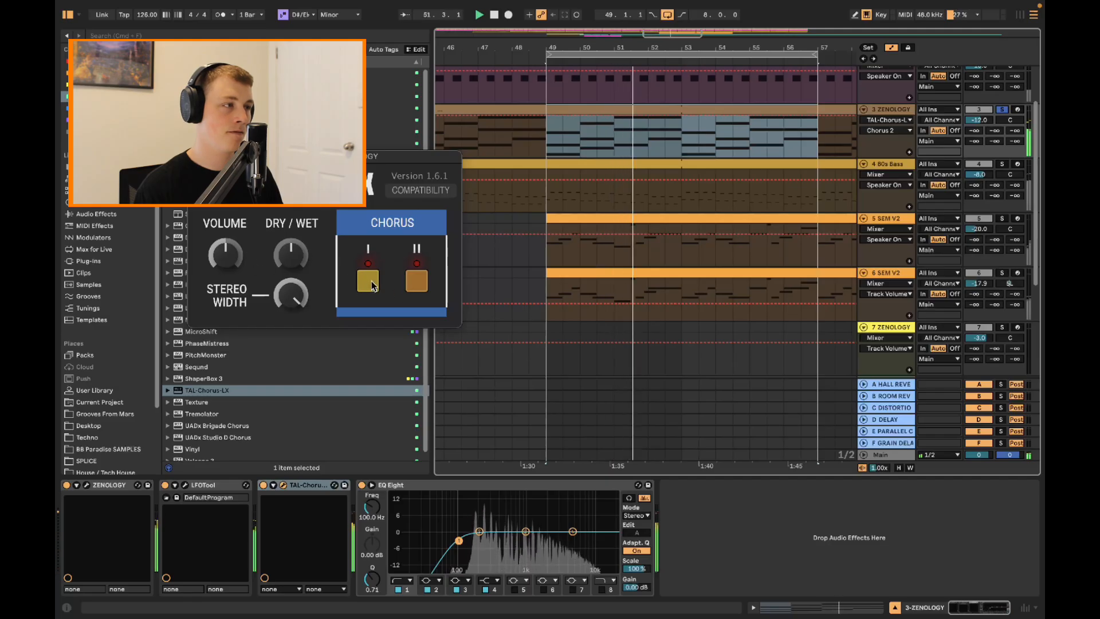
Raise TAL-Chorus-LX's Dry/Wet slightly and turn its Volume down a little on the soloed ZENOLOGY track
left_click_drag(286, 263, 322, 267)
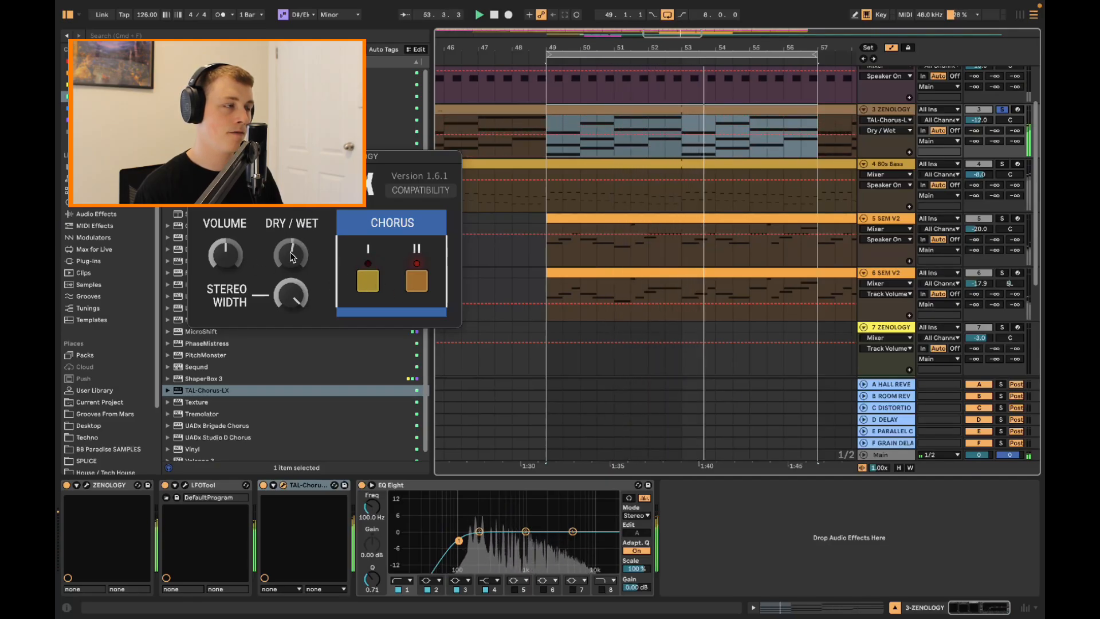
left_click(294, 297)
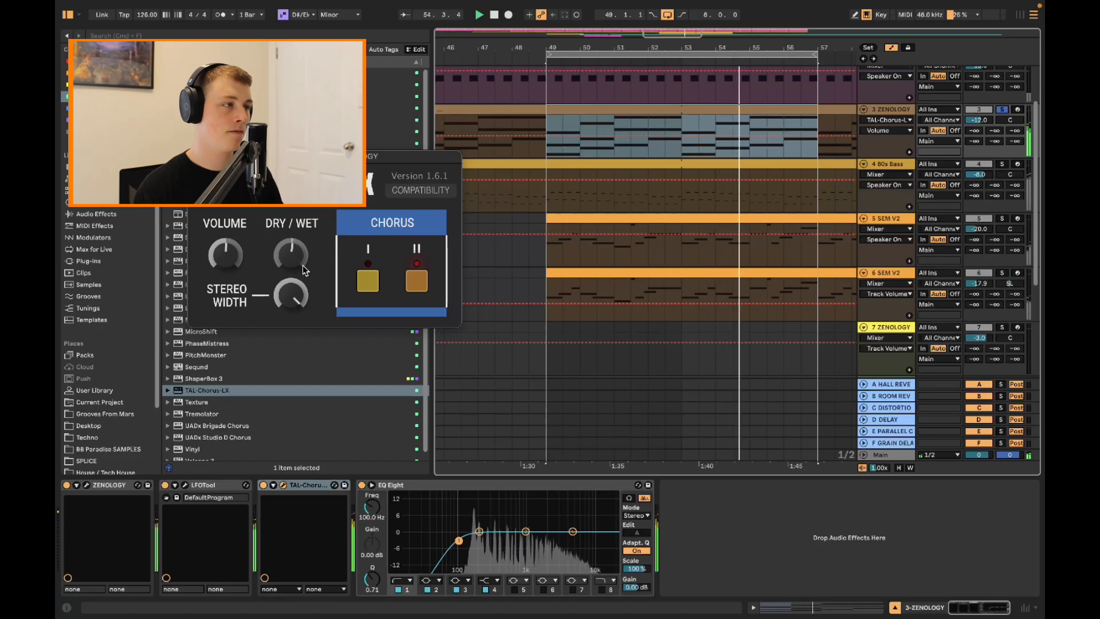
left_click_drag(294, 296, 278, 241)
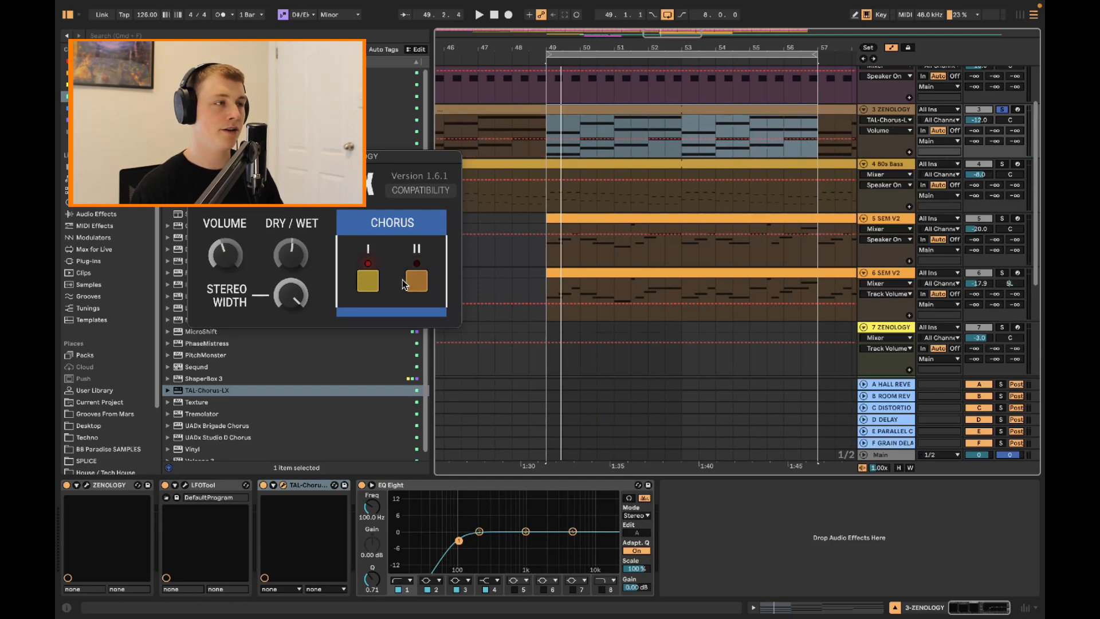
Play the full mix with Chorus I and II both on, comparing TAL-Chorus-LX off and on for the ZENOLOGY track
key("space")
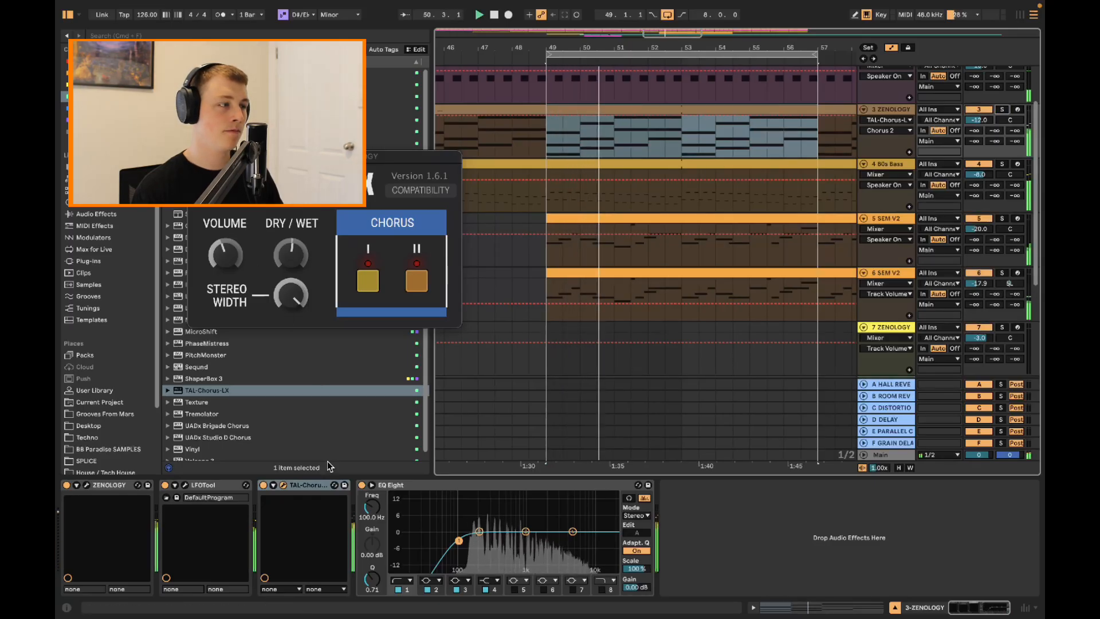
left_click(264, 486)
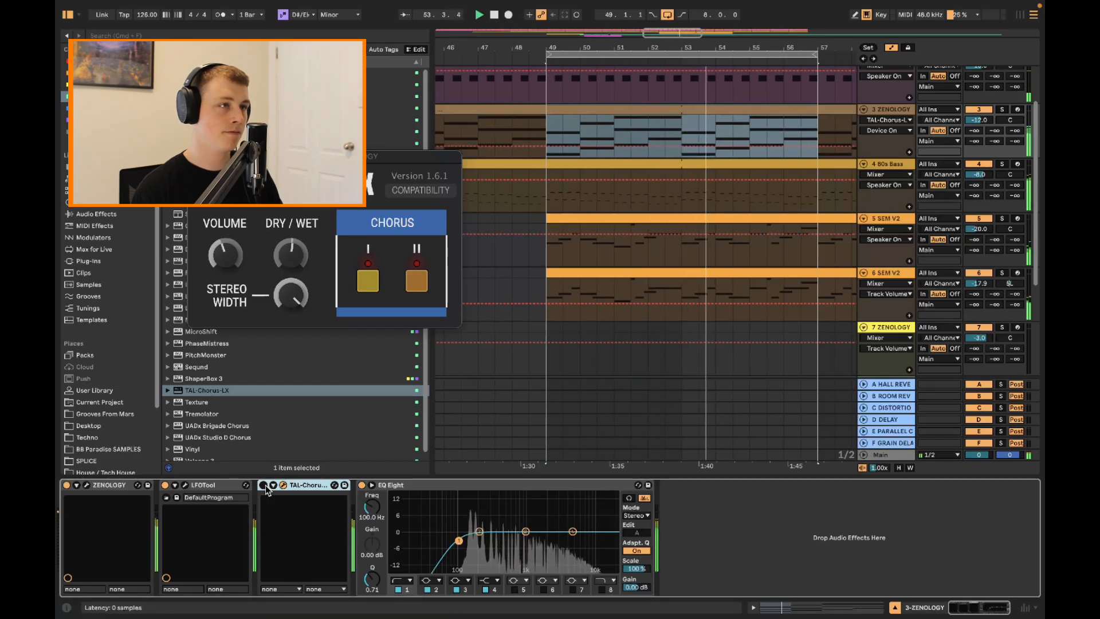
left_click(264, 486)
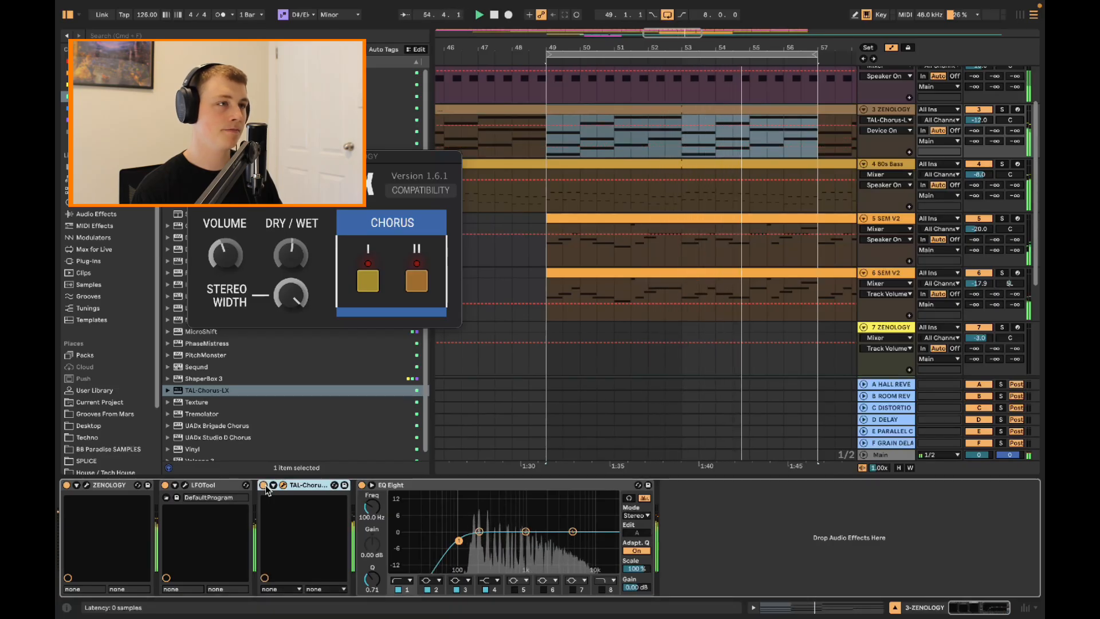